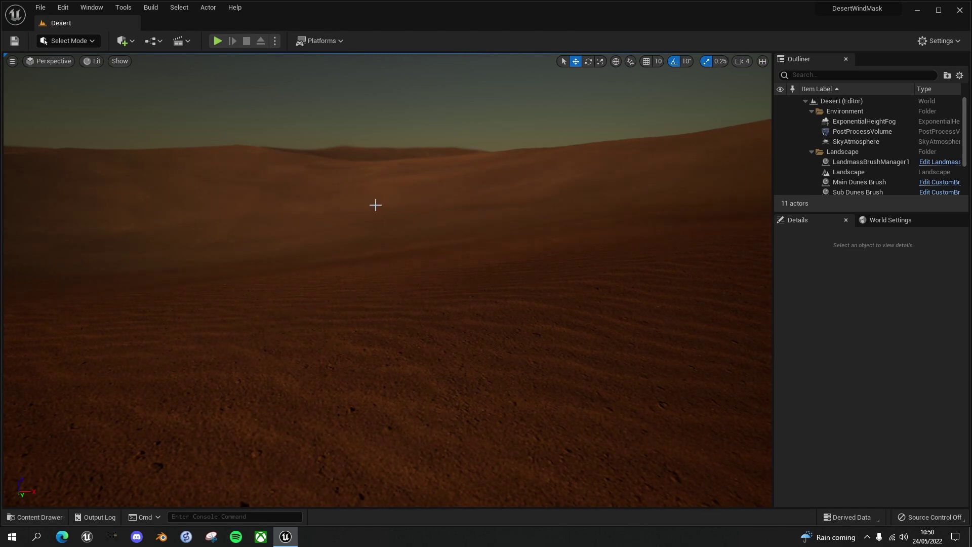
Open the material instance MI_Bright_Desert_Sand that is assigned as the Landscape actor's landscape material
left_click(840, 172)
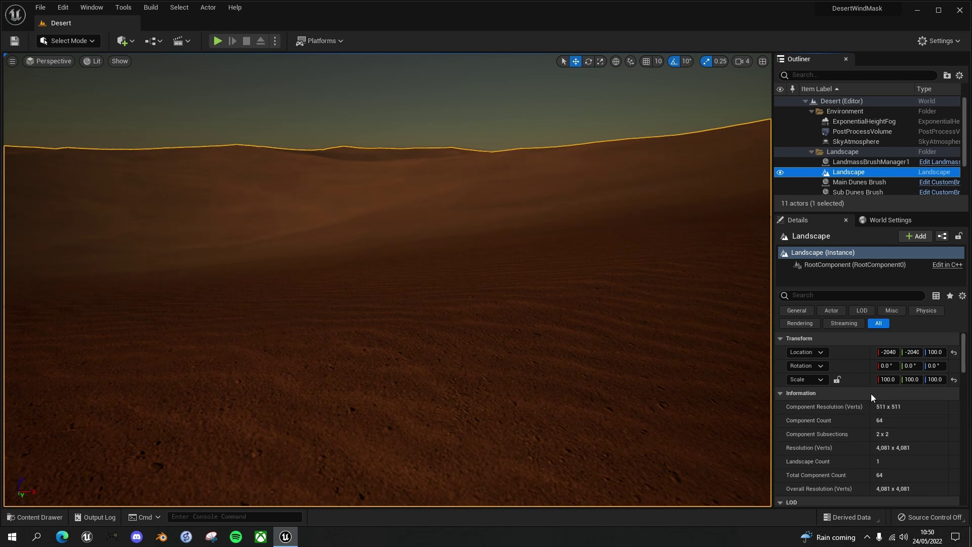
scroll(866, 387, "down", 2)
scroll(867, 388, "down", 5)
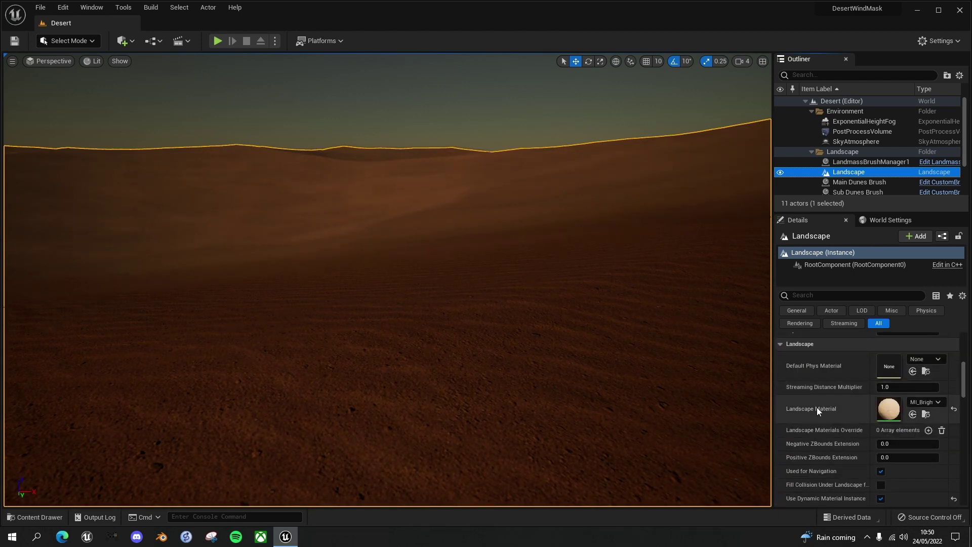
left_click(925, 414)
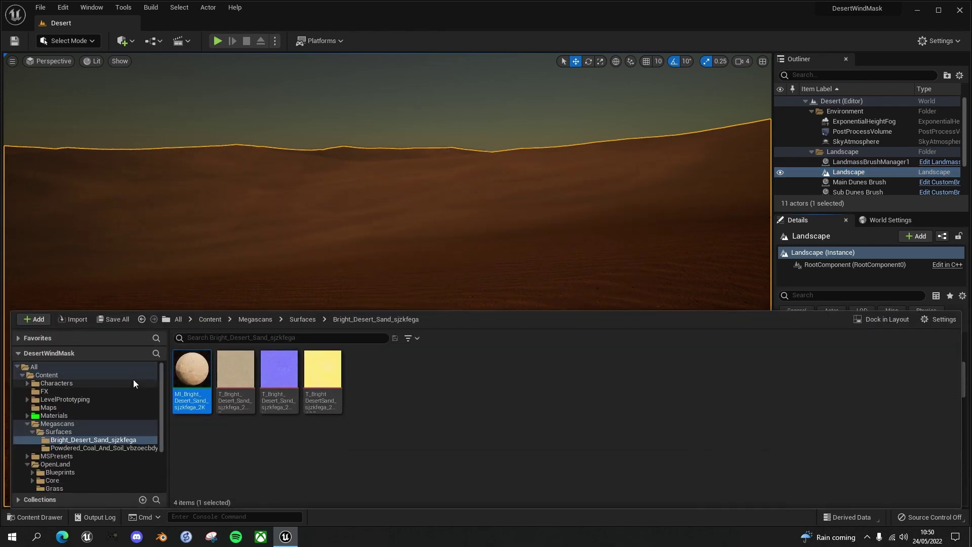
double_click(193, 372)
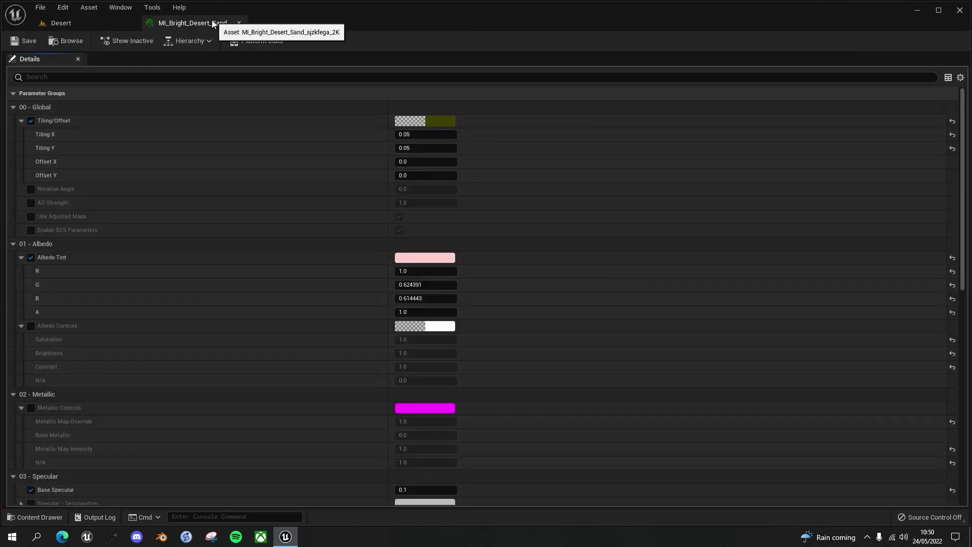
Detach the material instance editor, tile it as a narrow window beside the level editor, and widen its parameter name column
left_click_drag(208, 21, 293, 88)
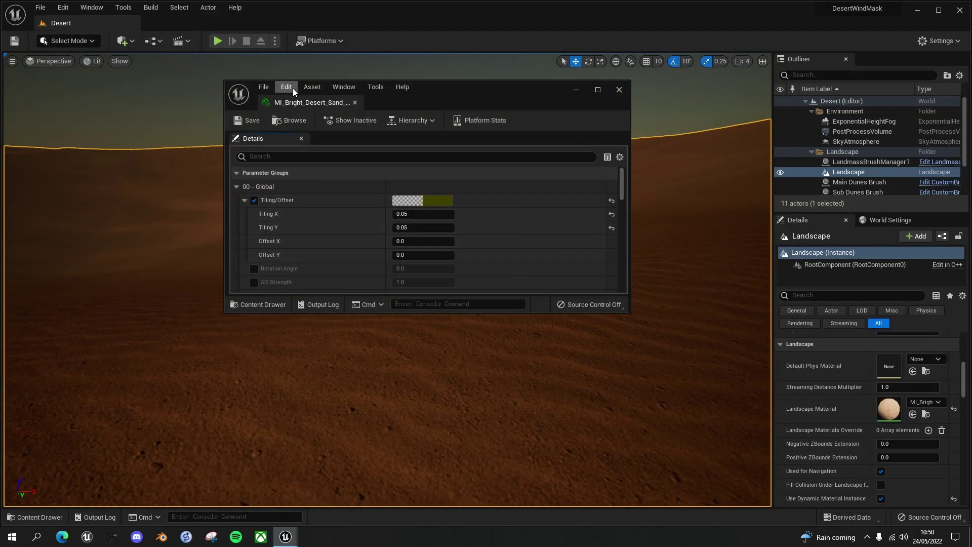
key("super+Right")
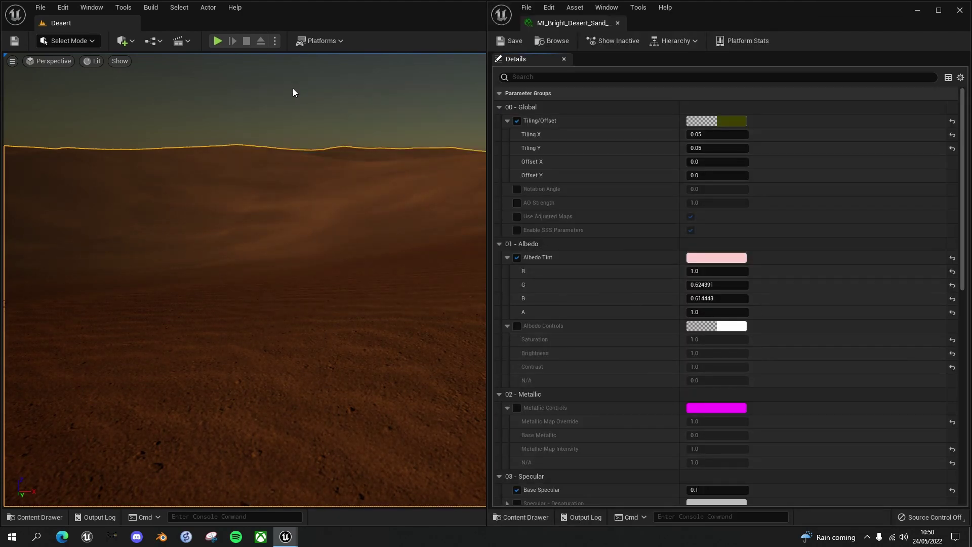
key("Return")
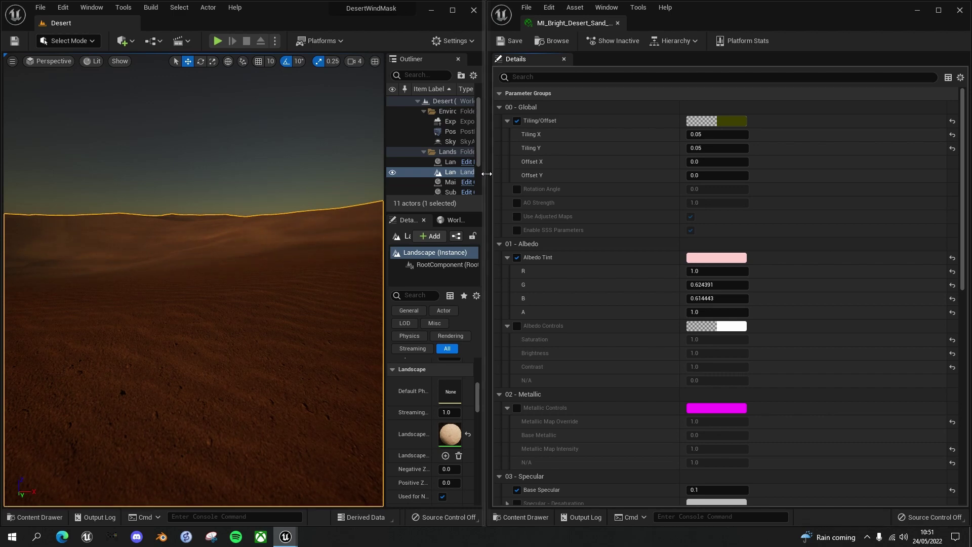
left_click_drag(485, 174, 809, 196)
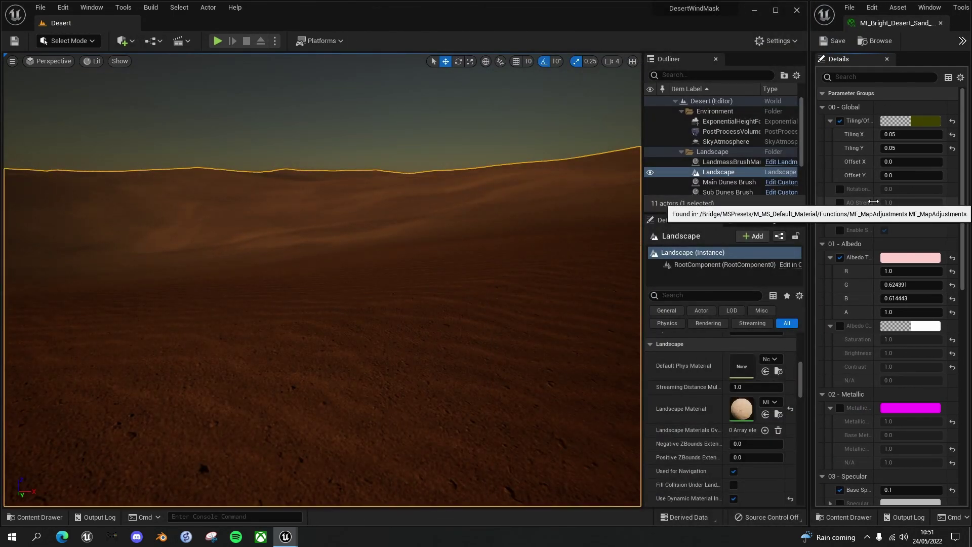
left_click_drag(877, 202, 890, 202)
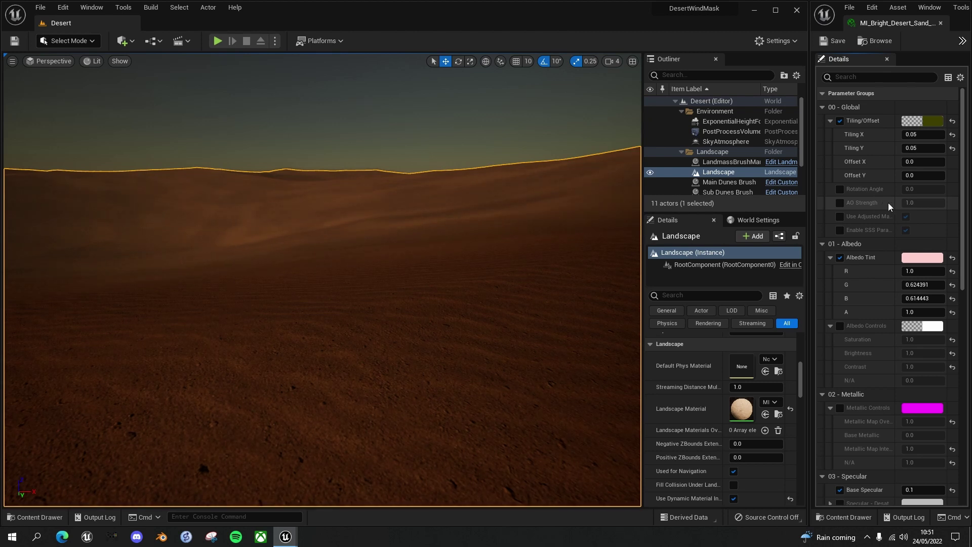
left_click_drag(966, 161, 969, 378)
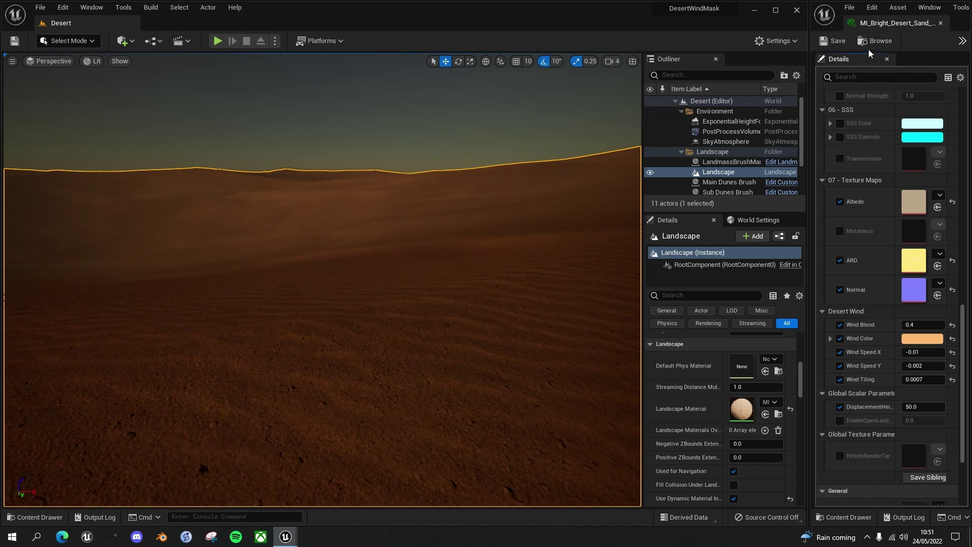
Open the instance's parent material, M_MS_Surface_Material, from its hierarchy
left_click(962, 42)
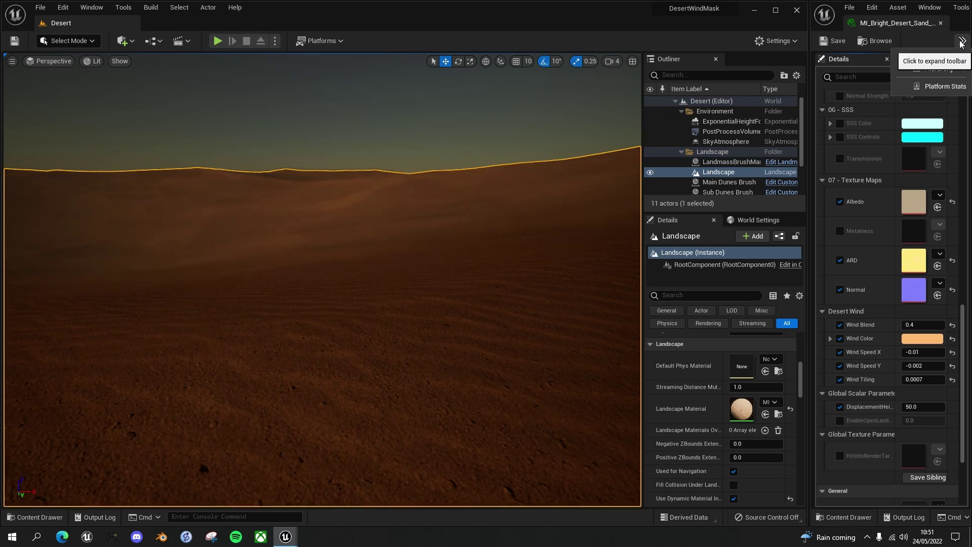
mouse_move(932, 70)
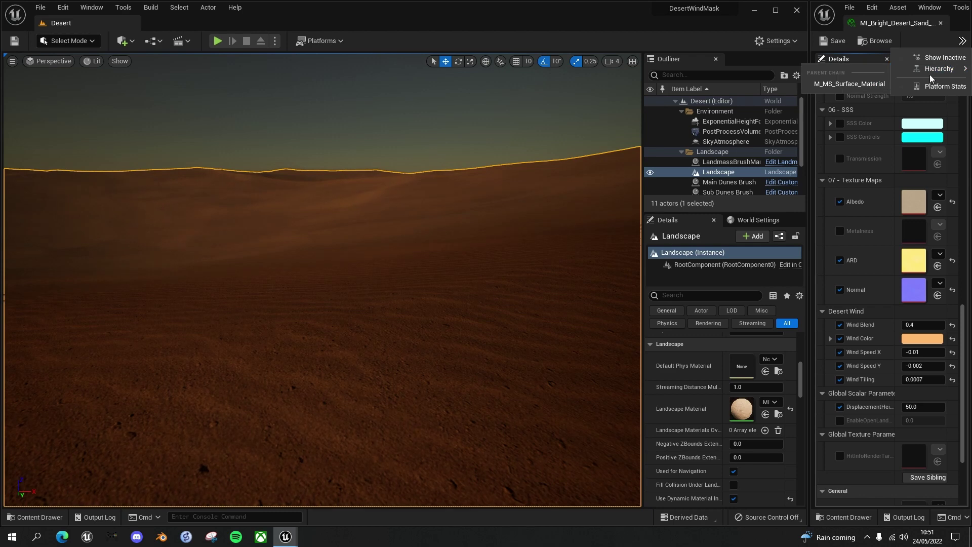
left_click(839, 86)
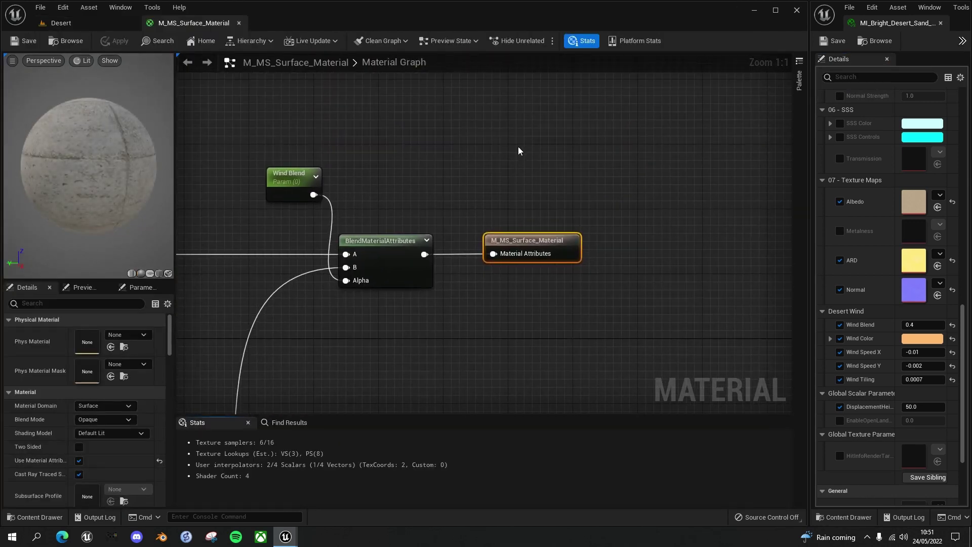
Examine how the Desert Wind nodes and the Wind Blend parameter feed the BlendMaterialAttributes node in the material graph
scroll(519, 149, "down", 2)
right_click_drag(403, 183, 555, 121)
scroll(532, 148, "down", 2)
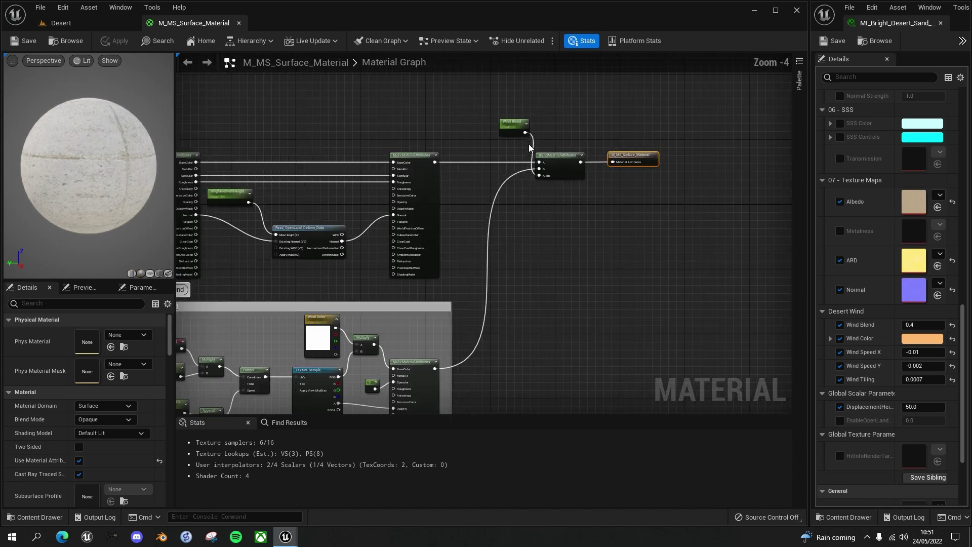
right_click_drag(559, 203, 504, 192)
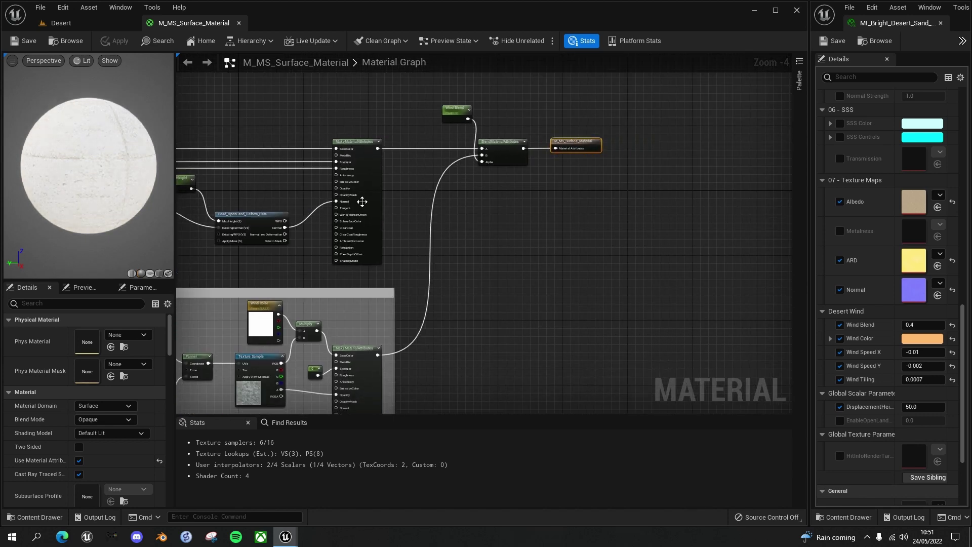
right_click_drag(444, 257, 534, 193)
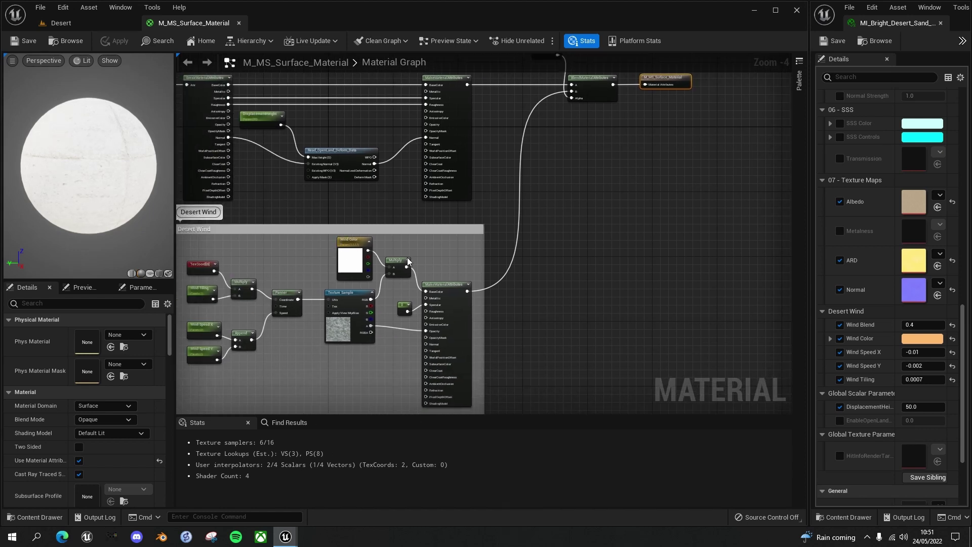
right_click_drag(595, 180, 516, 260)
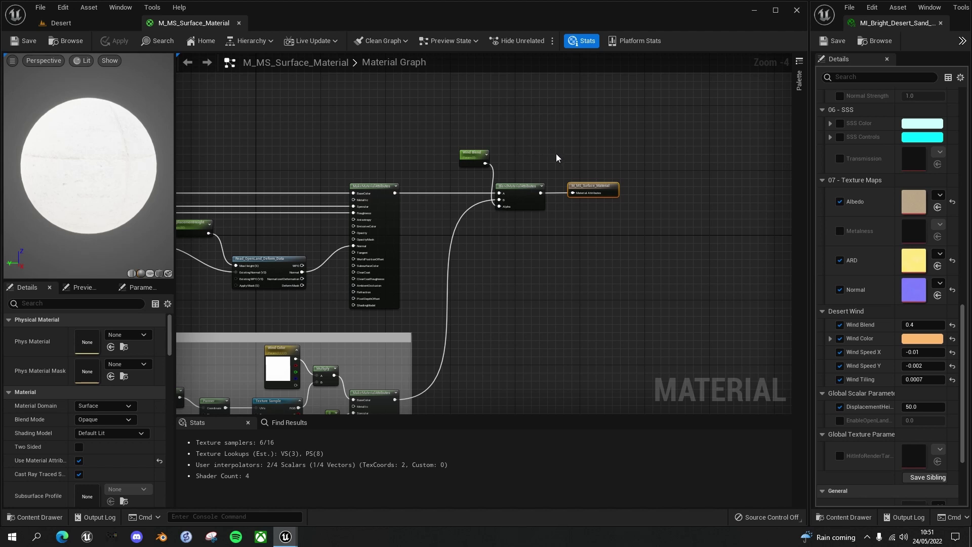
right_click_drag(555, 156, 593, 153)
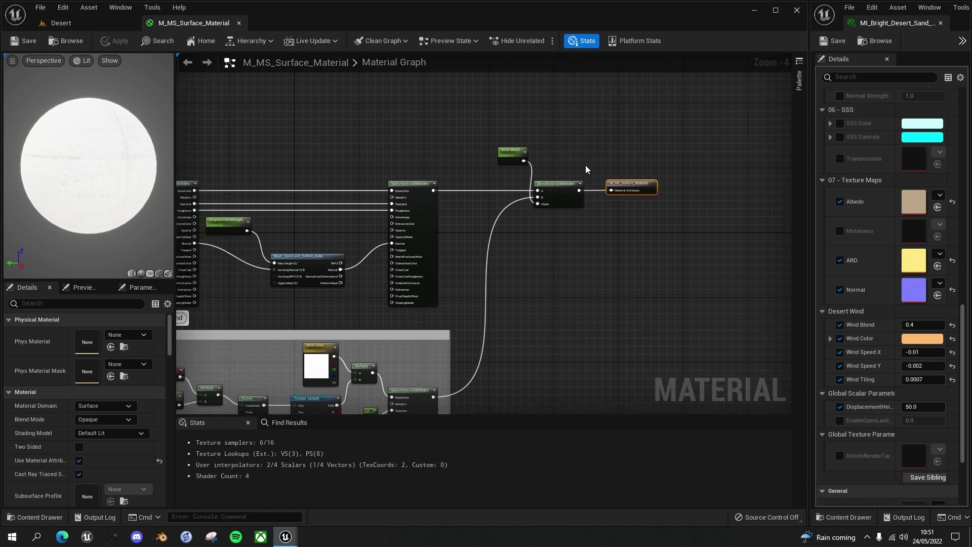
scroll(542, 196, "up", 2)
right_click_drag(543, 149, 551, 199)
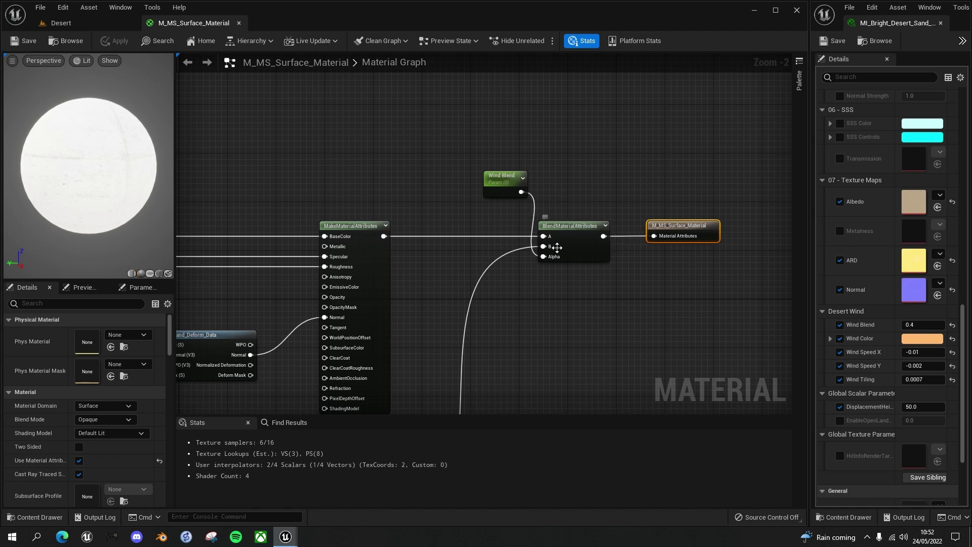
Add a LandscapeLayerSample node to the material graph and place it just above the Wind Blend parameter
right_click(499, 133)
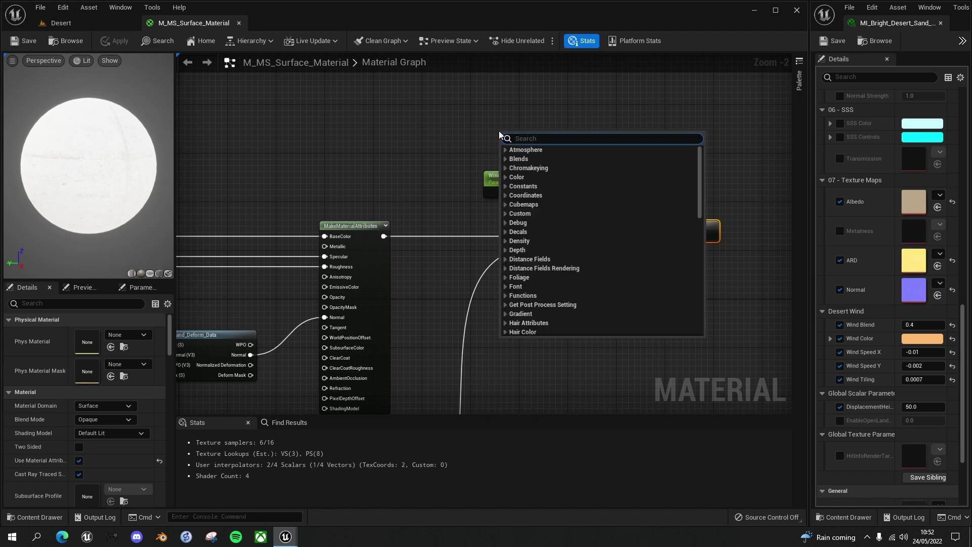
type("layer")
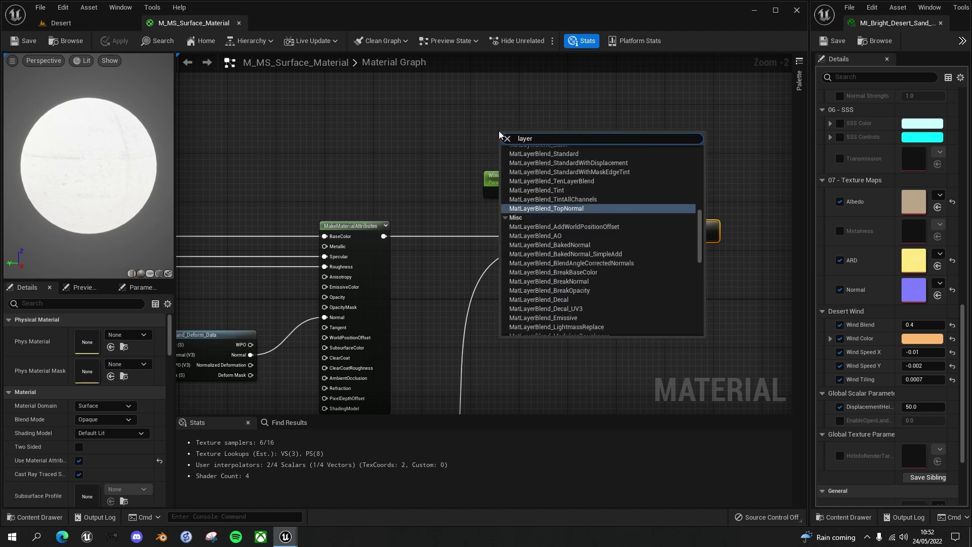
type(" blen")
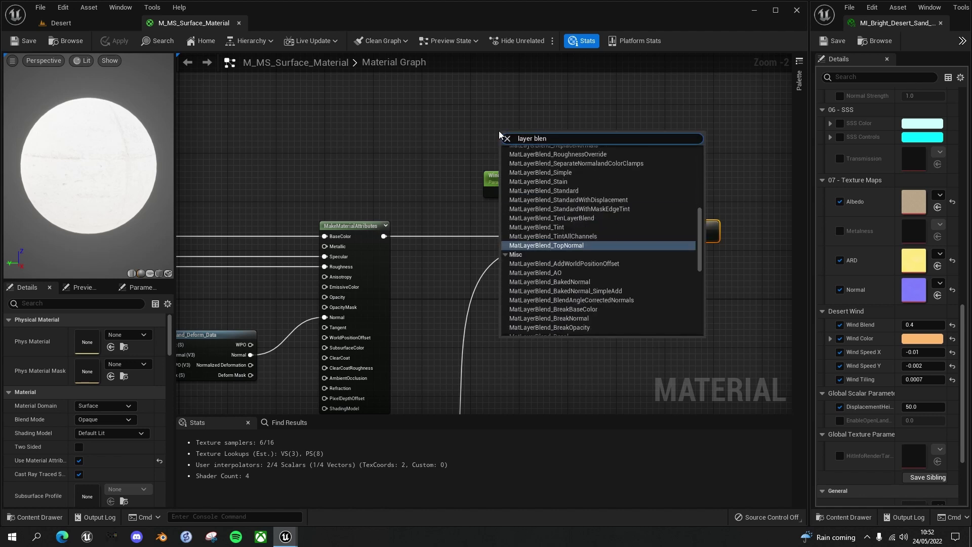
key("BackSpace")
key("BackSpace")
key("BackSpace")
key("BackSpace")
type("sampl")
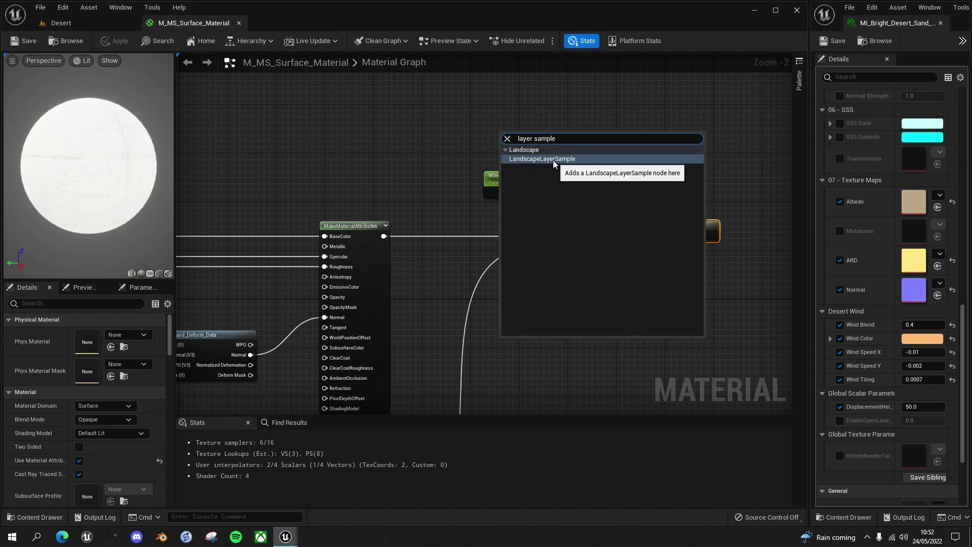
left_click(554, 160)
left_click_drag(521, 138, 506, 136)
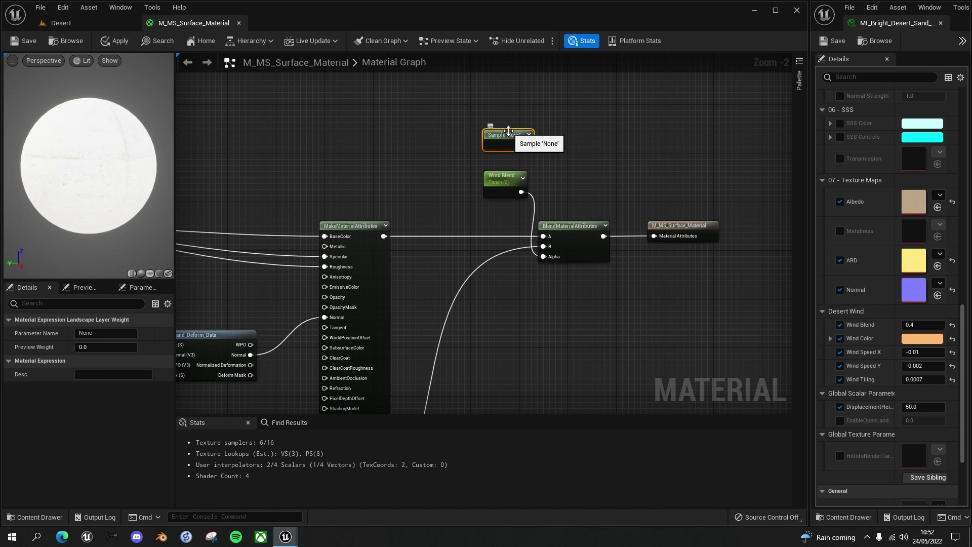
Set the landscape layer sample node's parameter name to BlowingSand
left_click(104, 333)
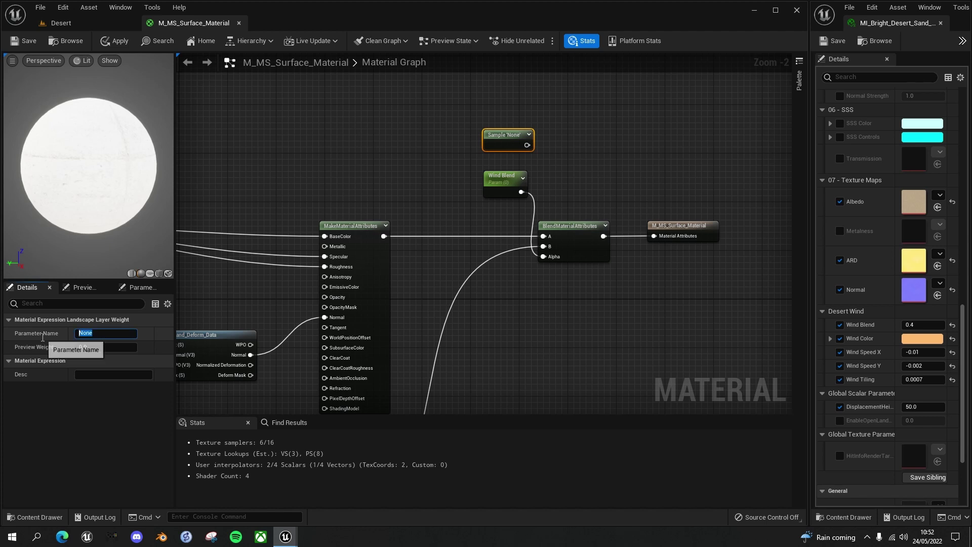
type("BlowingSand")
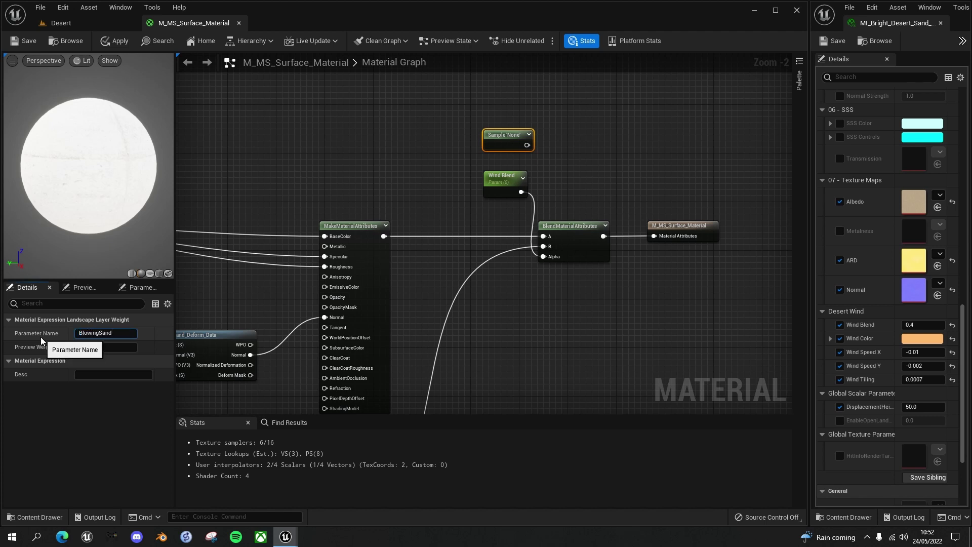
key("Return")
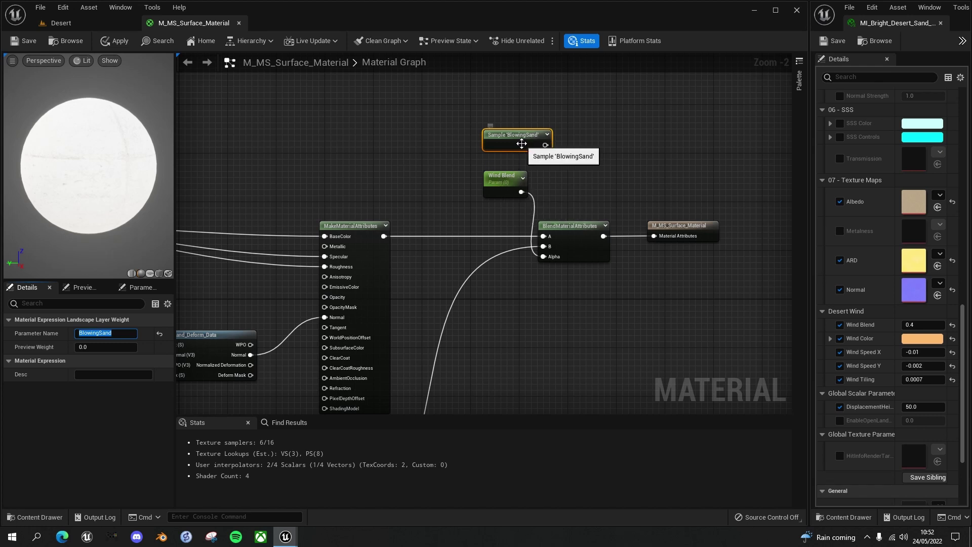
Add a Multiply node with the BlowingSand sample's output connected to its A input
left_click_drag(546, 145, 574, 163)
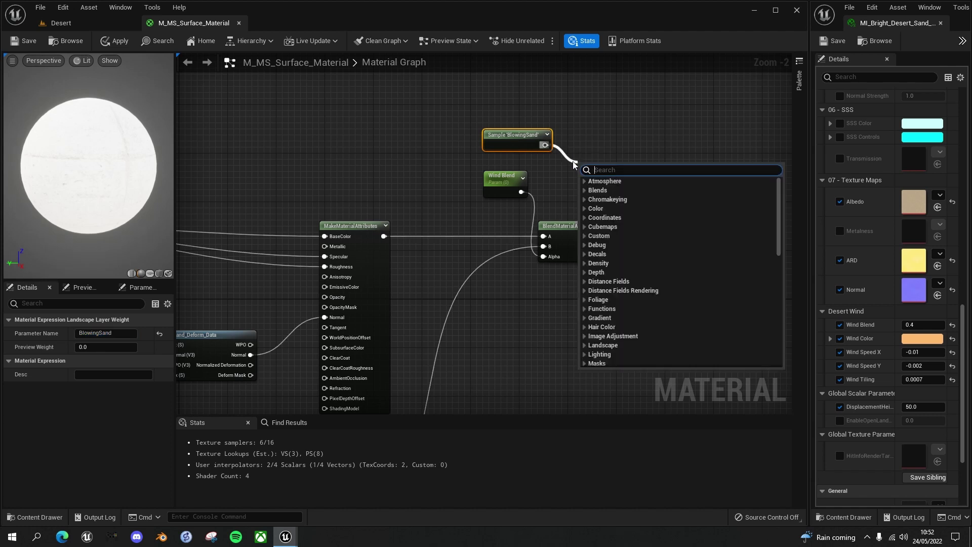
type("multiply")
key("Return")
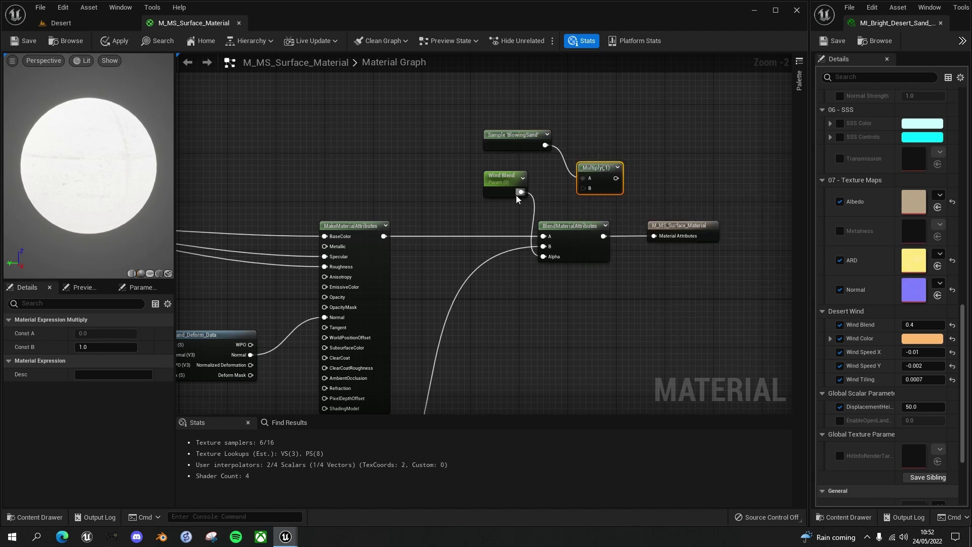
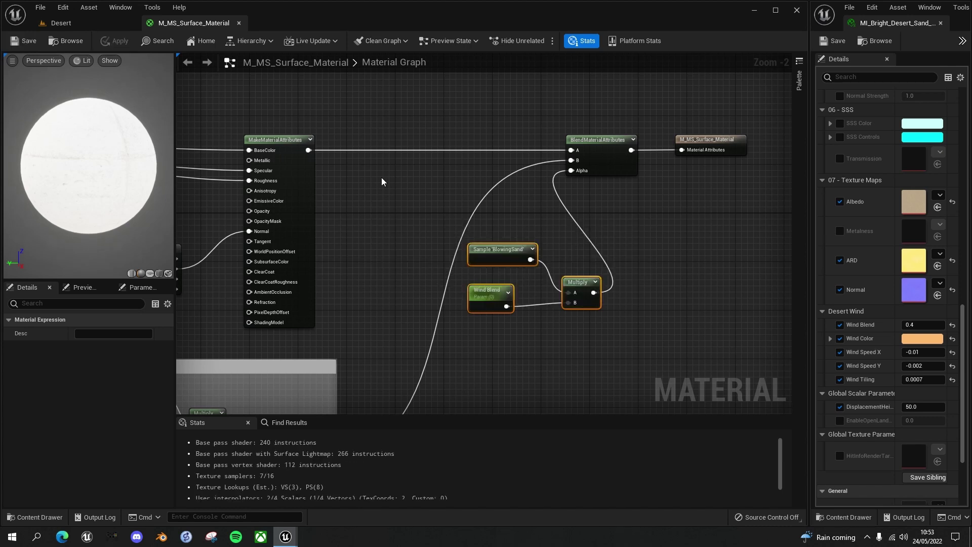
Return to the Desert level and switch to Landscape mode with the Paint tools active
left_click(73, 26)
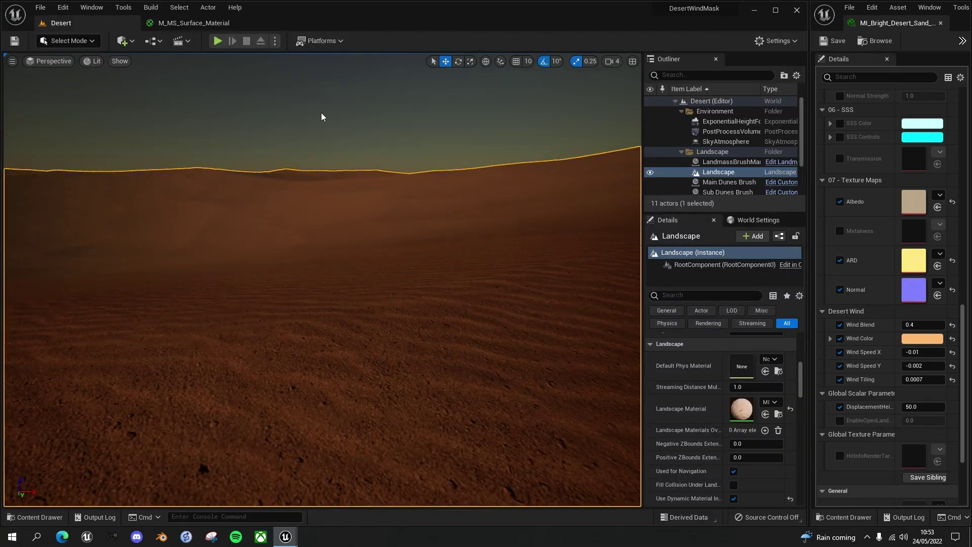
left_click(92, 41)
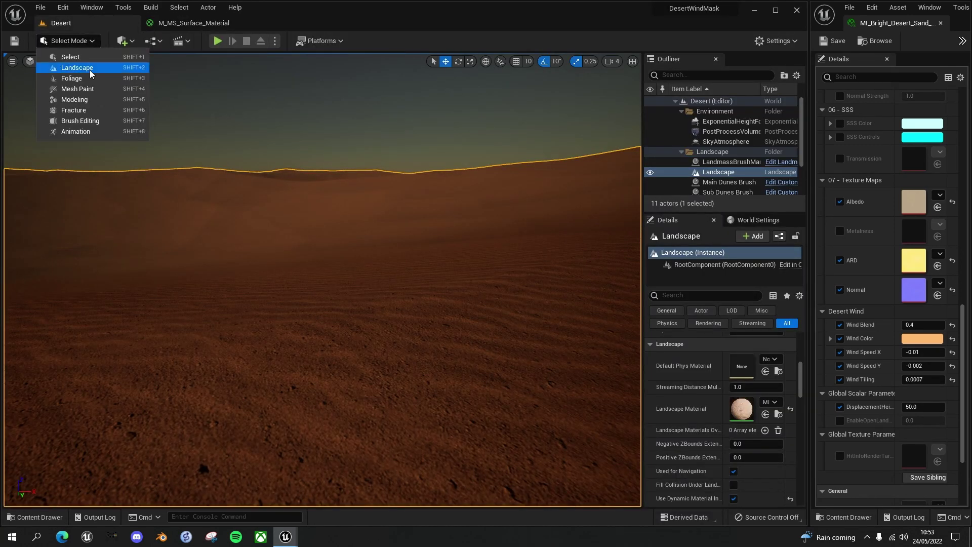
left_click(91, 72)
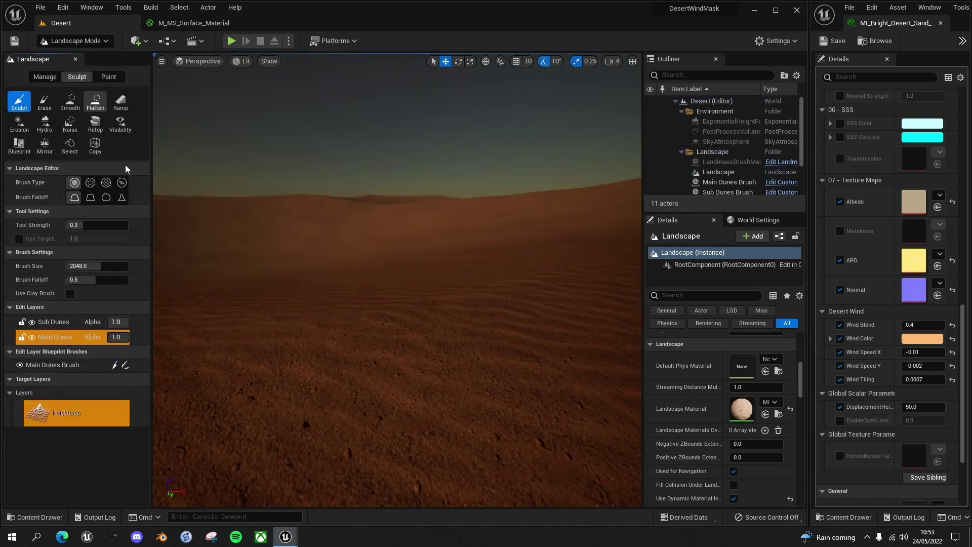
left_click(112, 77)
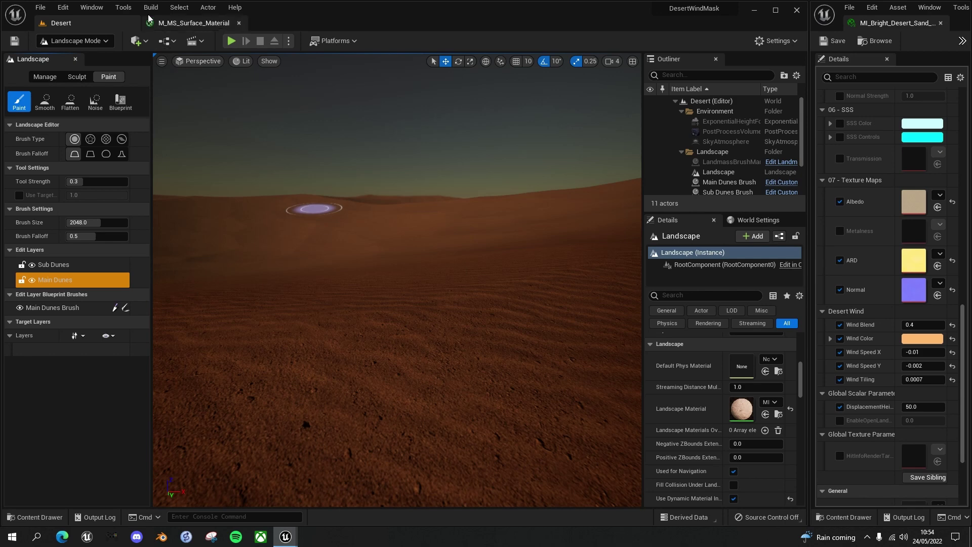
Return to the M_MS_Surface_Material graph and add a LandscapeLayerBlend node in the empty area above the link between MakeMaterialAttributes and BlendMaterialAttributes
left_click(195, 23)
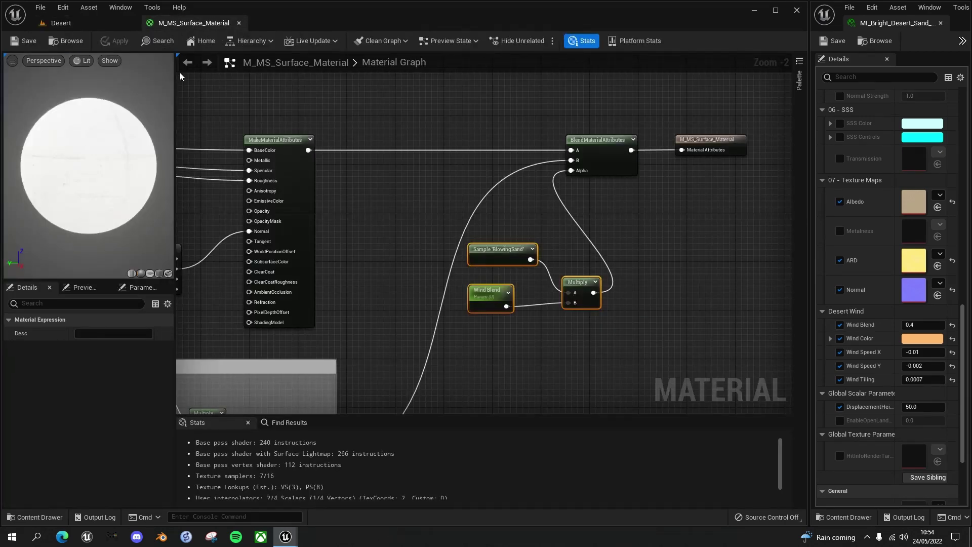
scroll(405, 201, "down", 1)
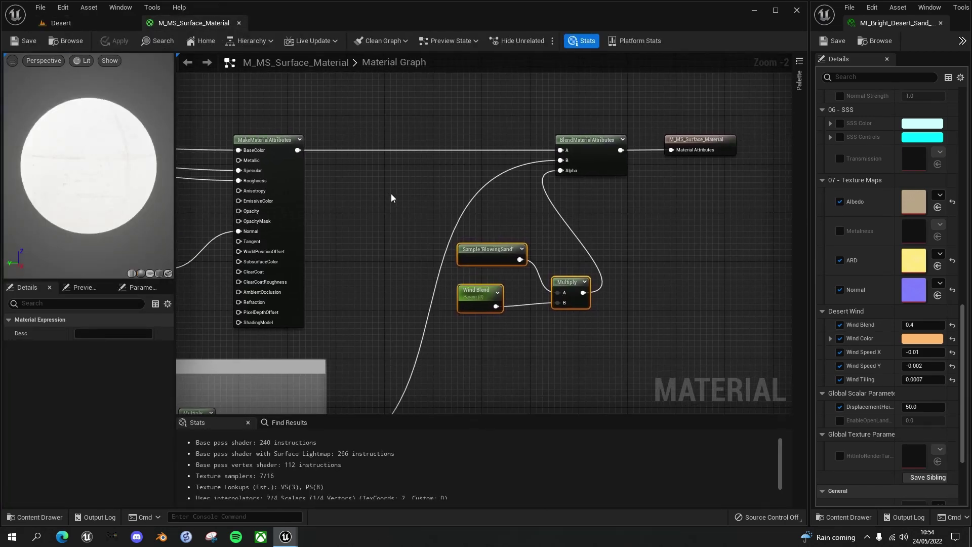
right_click_drag(386, 116, 412, 175)
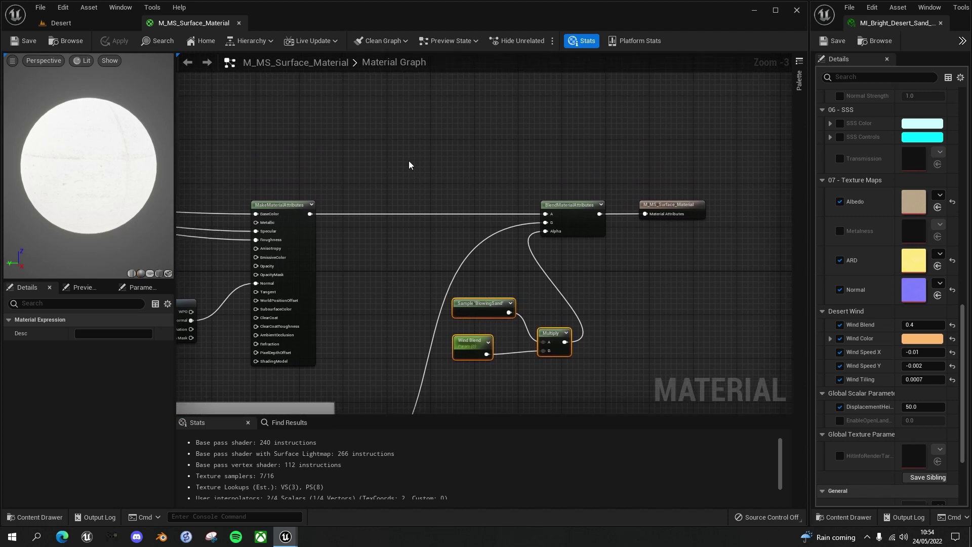
right_click(409, 162)
type("layer bl")
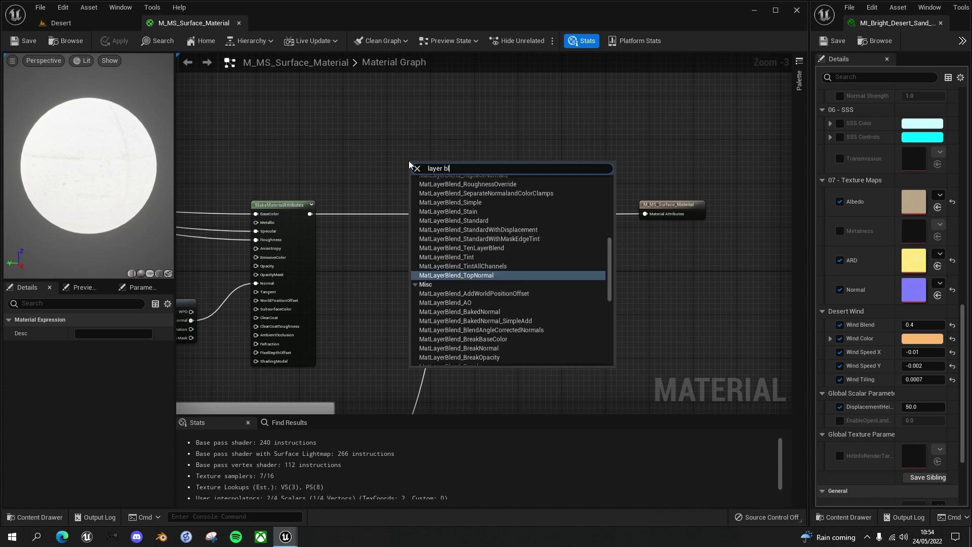
type("end")
left_click_drag(468, 169, 394, 161)
type("l")
type("er")
key("BackSpace")
key("BackSpace")
type("a")
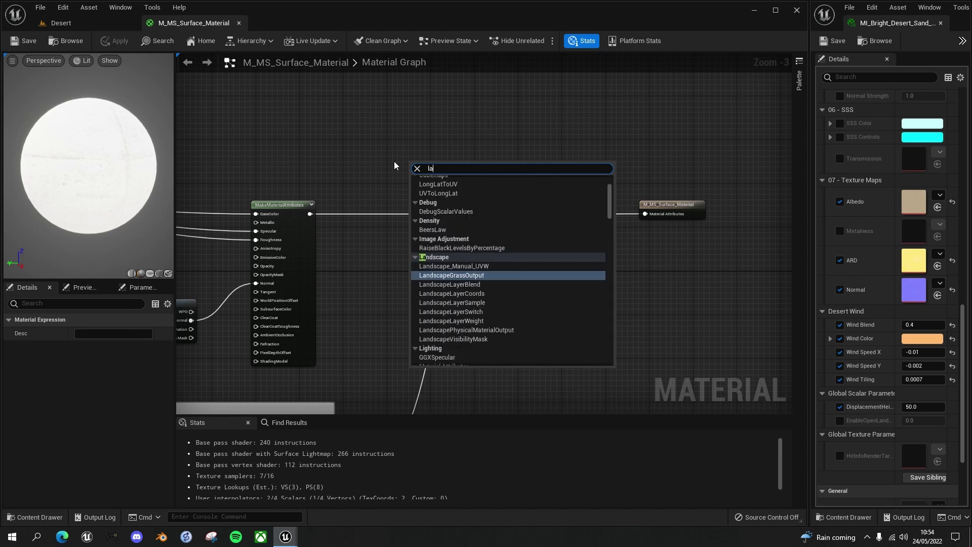
type("ndscape")
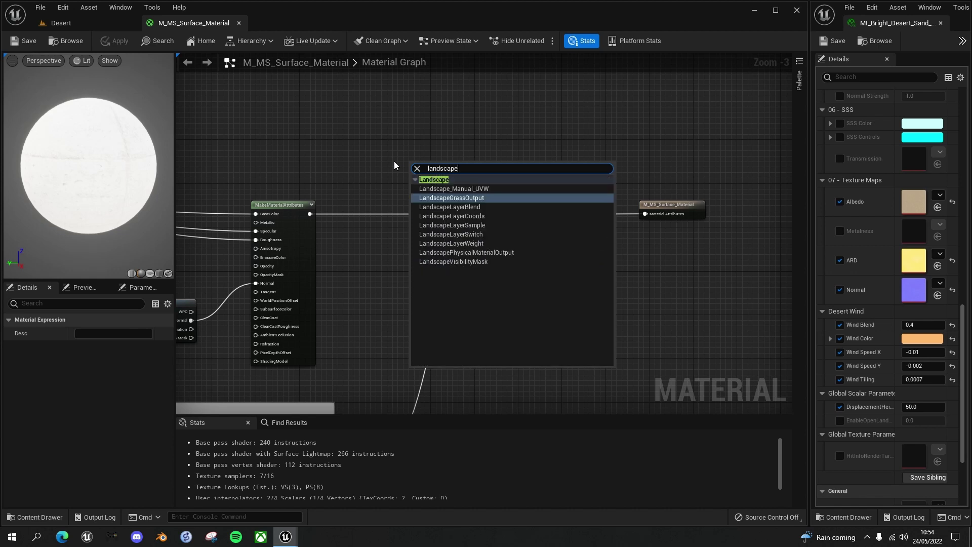
left_click(479, 207)
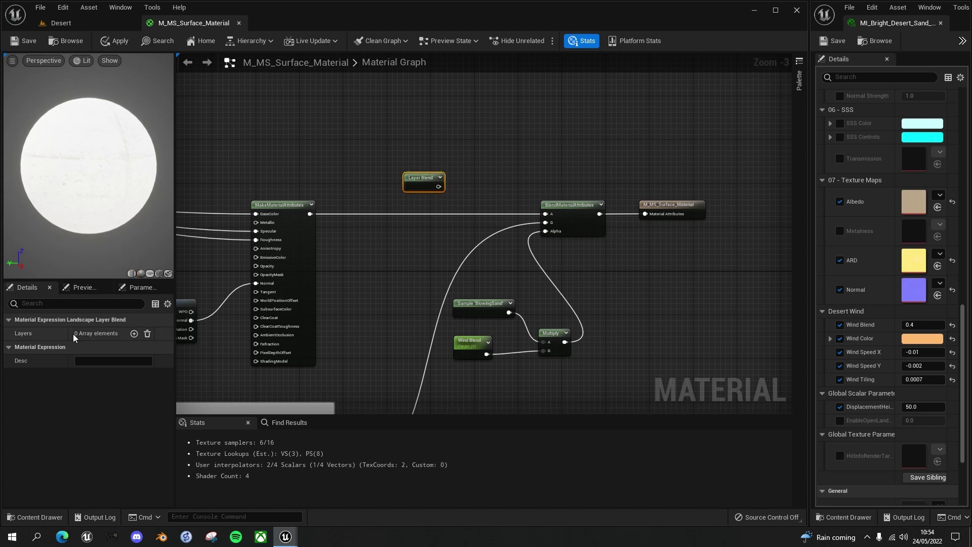
Add two layer entries to the Layer Blend node and name the first one DesertSand
left_click(134, 333)
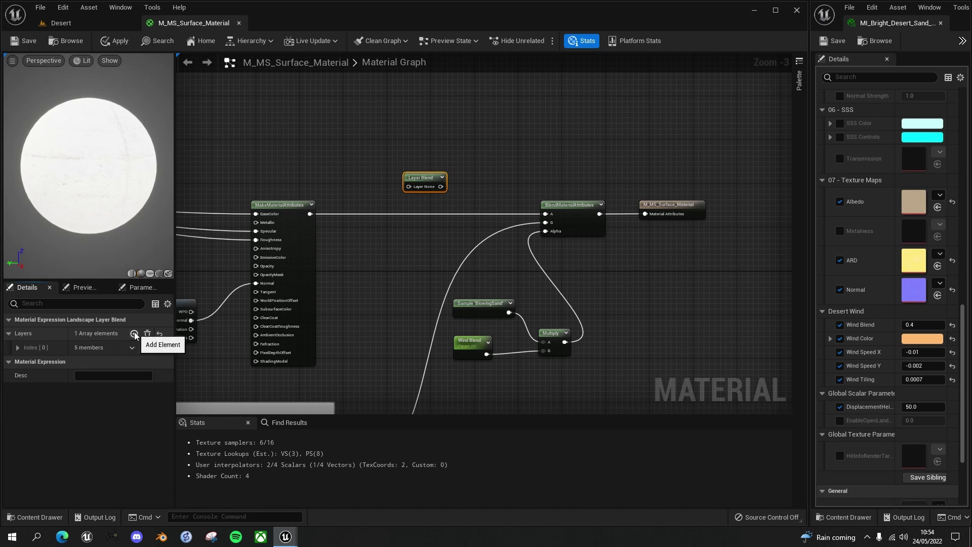
left_click(134, 333)
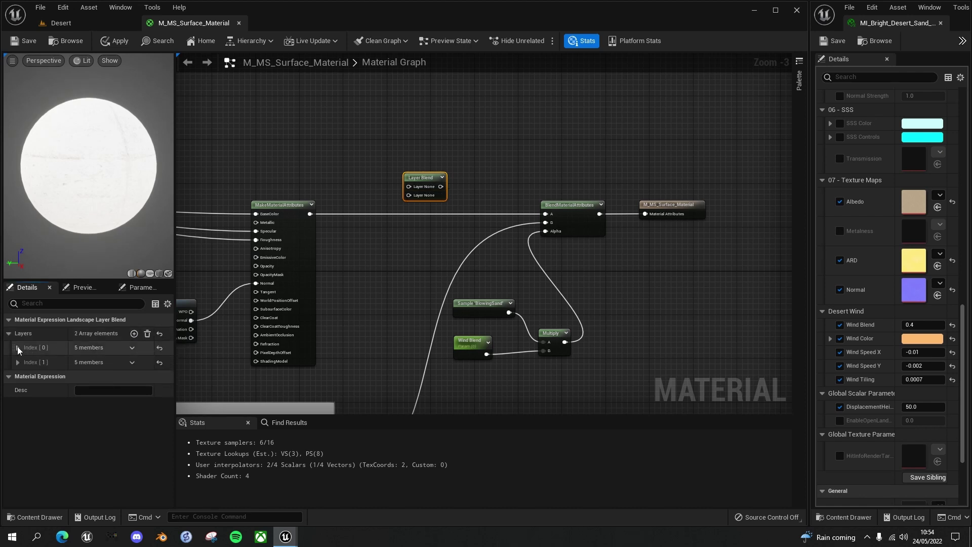
left_click(18, 346)
left_click(84, 361)
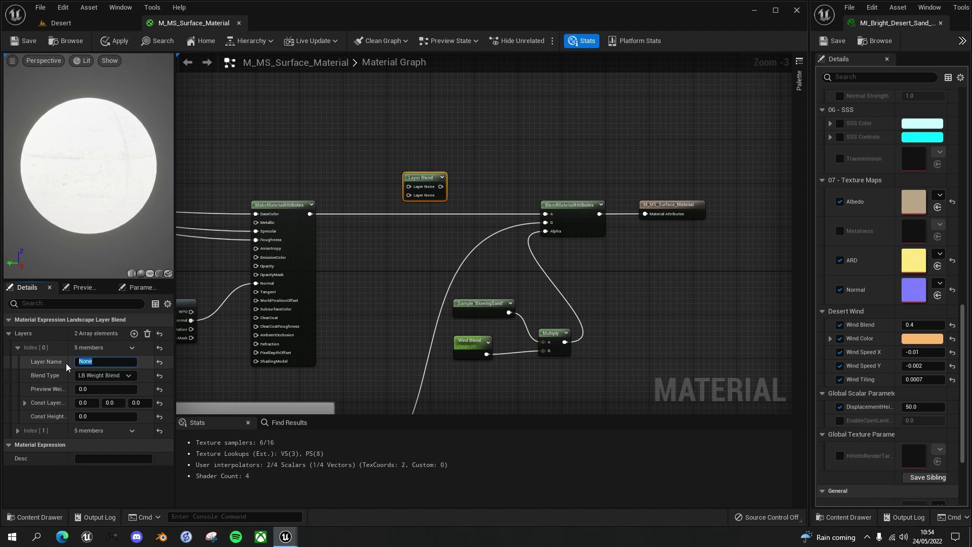
type("DesertSand")
key("Return")
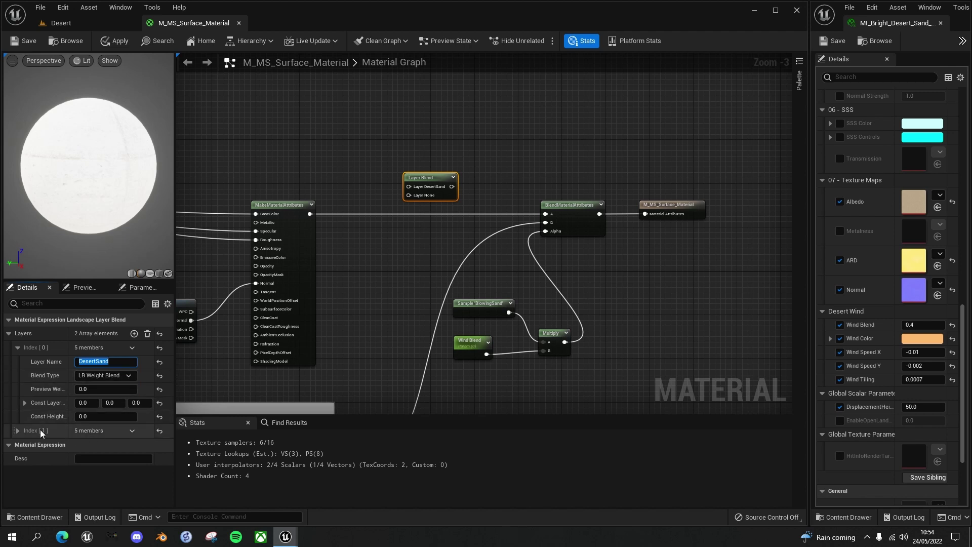
Name the Layer Blend node's second layer BlowingSand and set its blend type to LB Alpha Blend
left_click(17, 430)
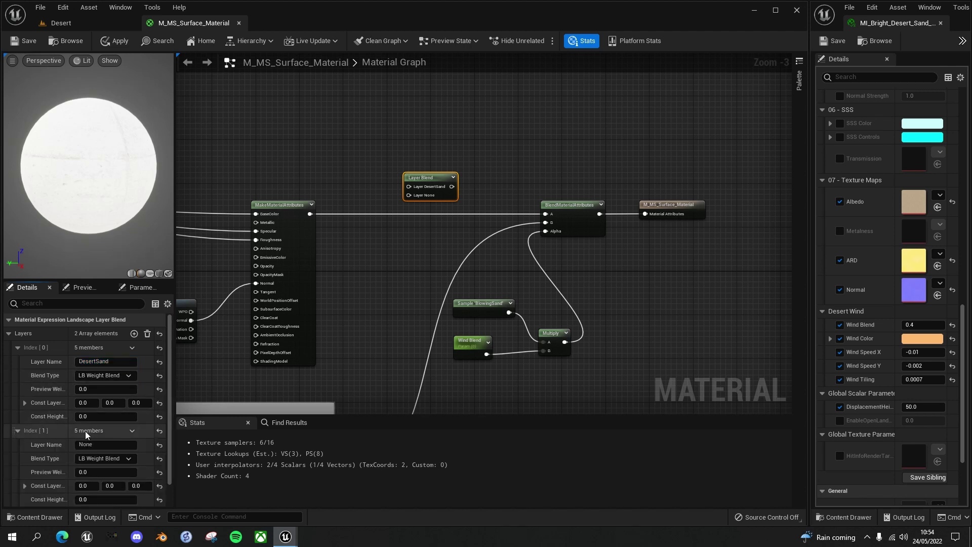
left_click(66, 443)
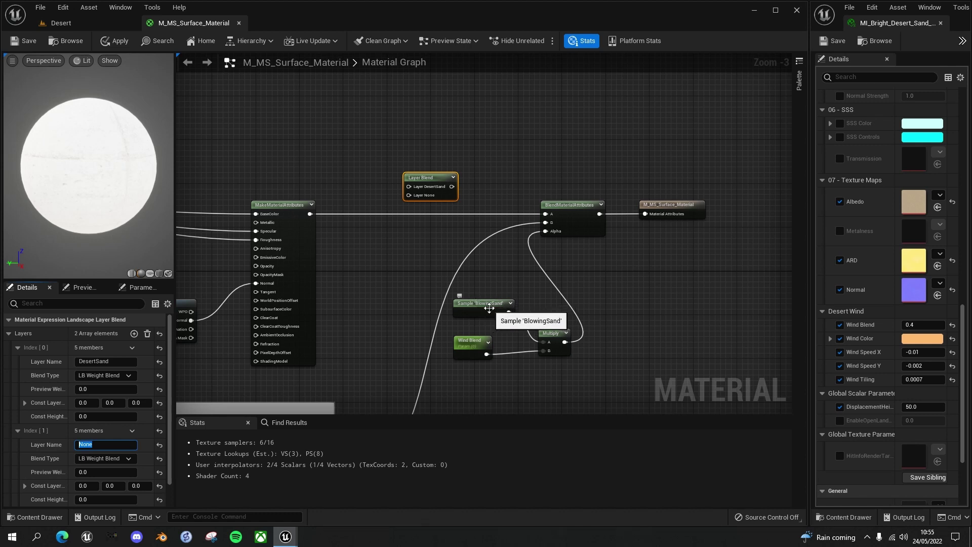
type("Bl")
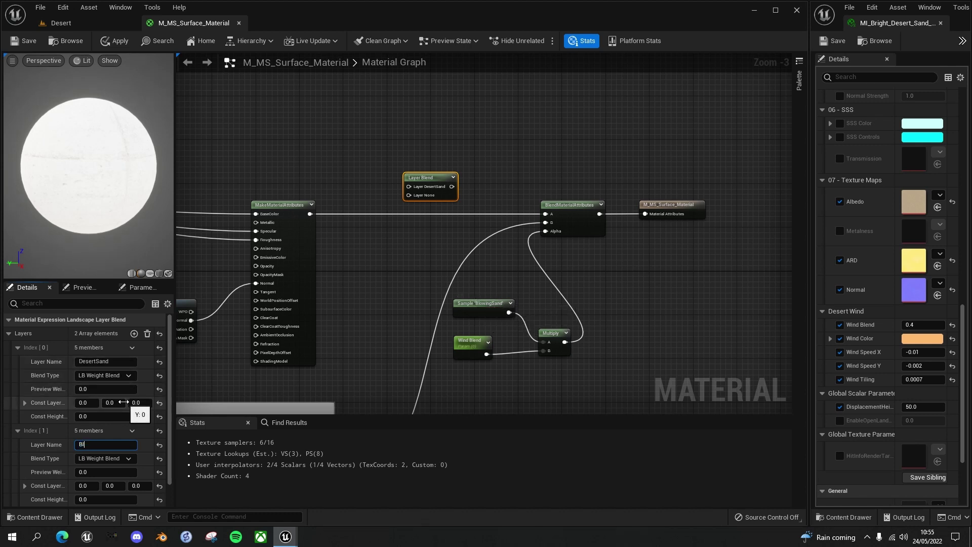
type("owingSna")
type("d")
key("BackSpace")
key("BackSpace")
type("nd")
left_click(128, 459)
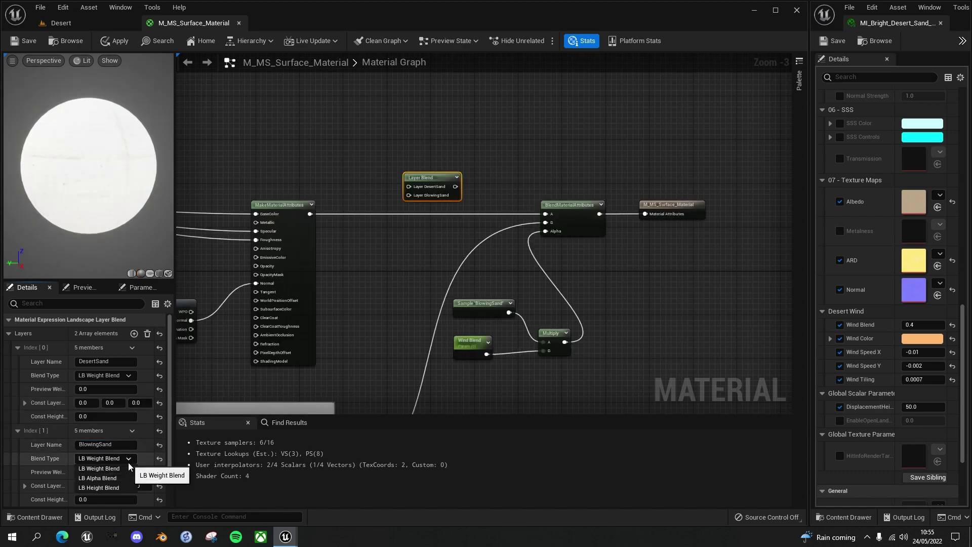
left_click(114, 478)
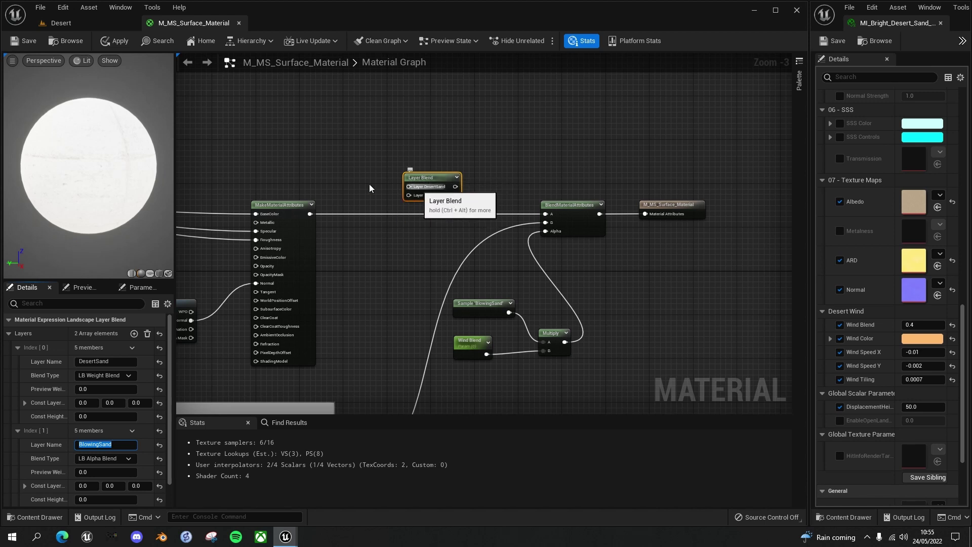
Save the material and, in the Desert level, move the DesertSand target layer above BlowingSand
left_click(29, 42)
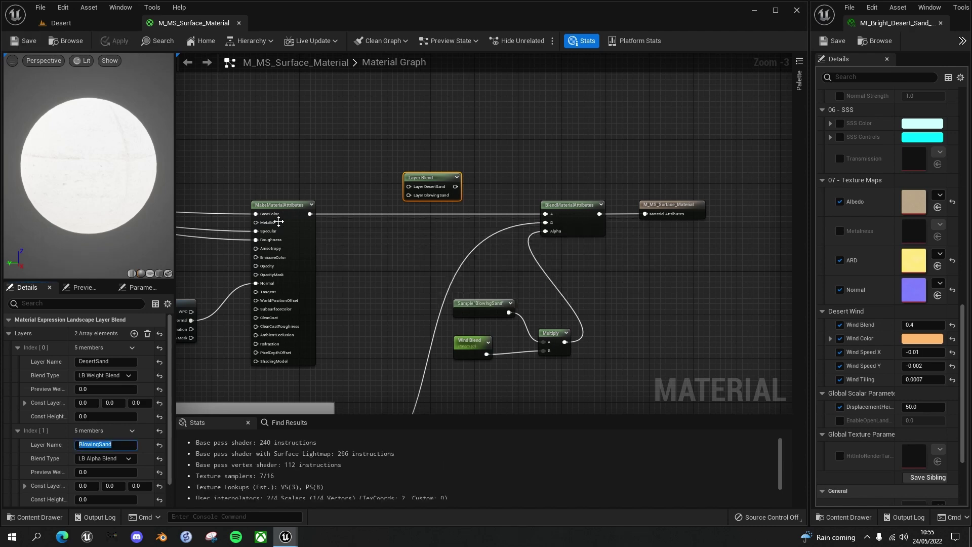
left_click(71, 24)
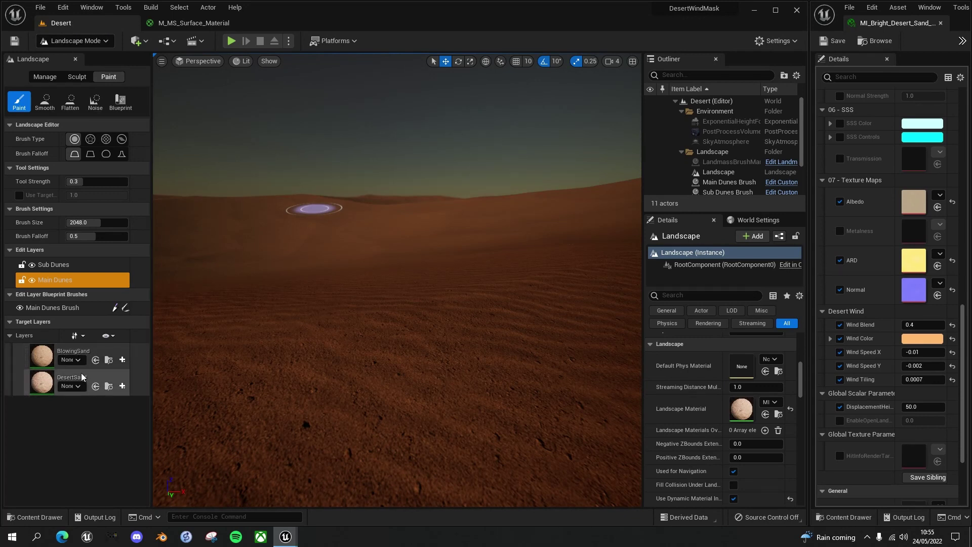
left_click_drag(76, 377, 91, 358)
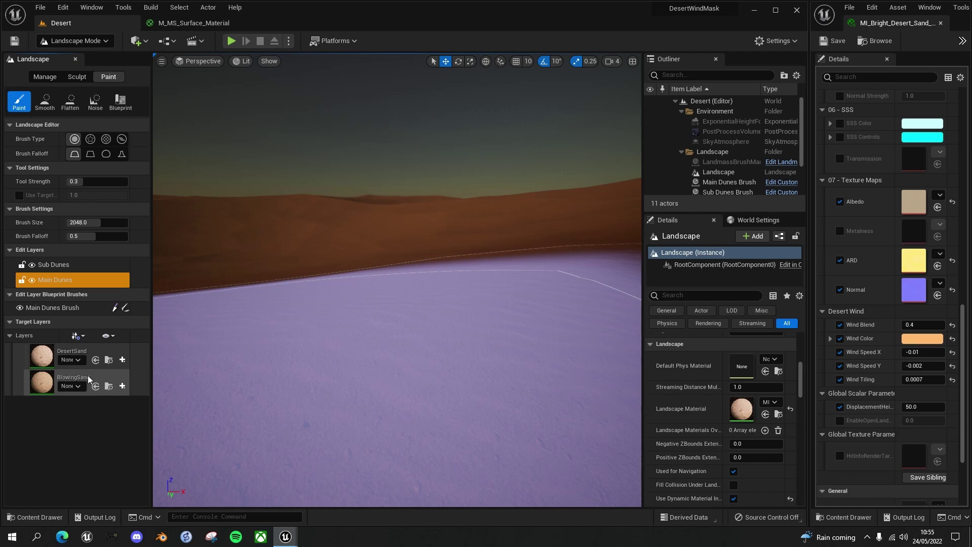
Delete the BlowingSand entry from the material's Layer Blend node, save the material and return to the Desert level
left_click(189, 23)
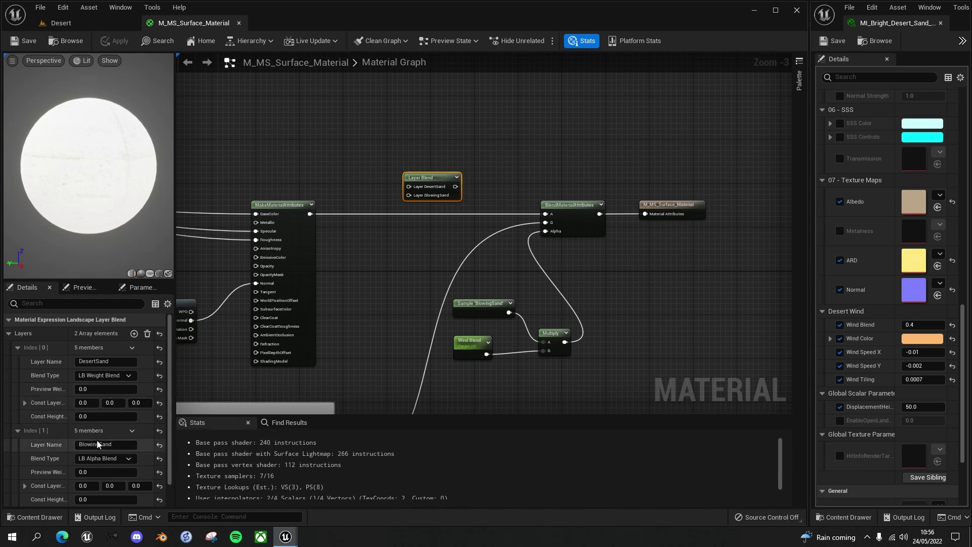
left_click(133, 432)
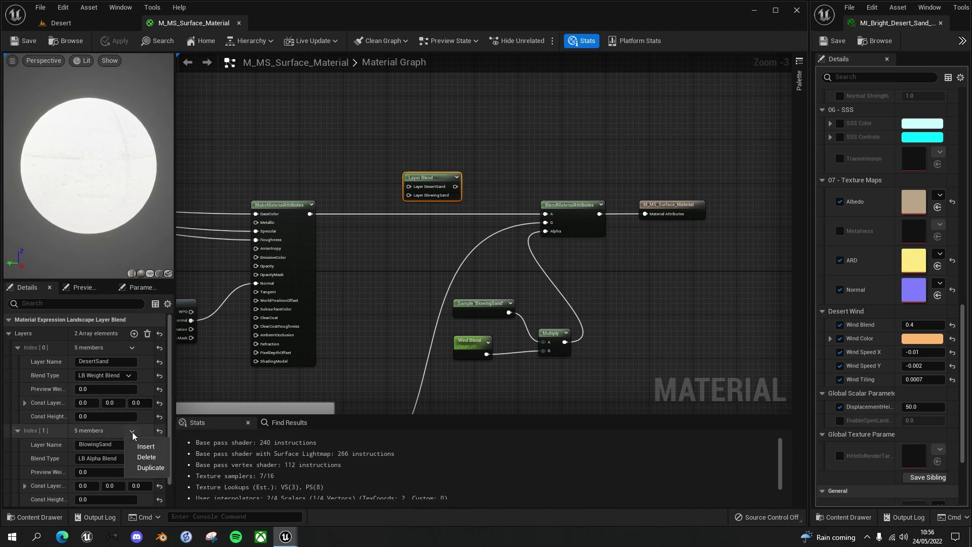
left_click(145, 457)
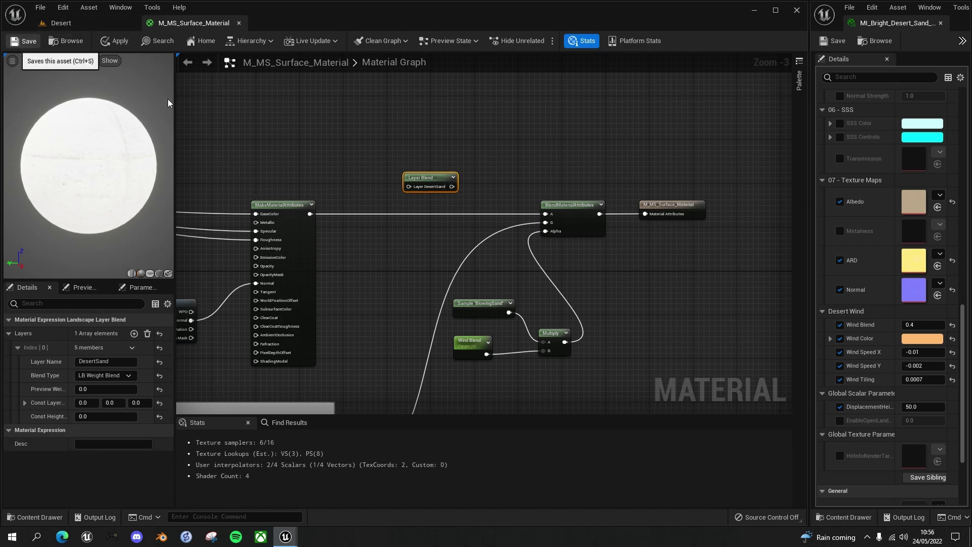
key("ctrl+s")
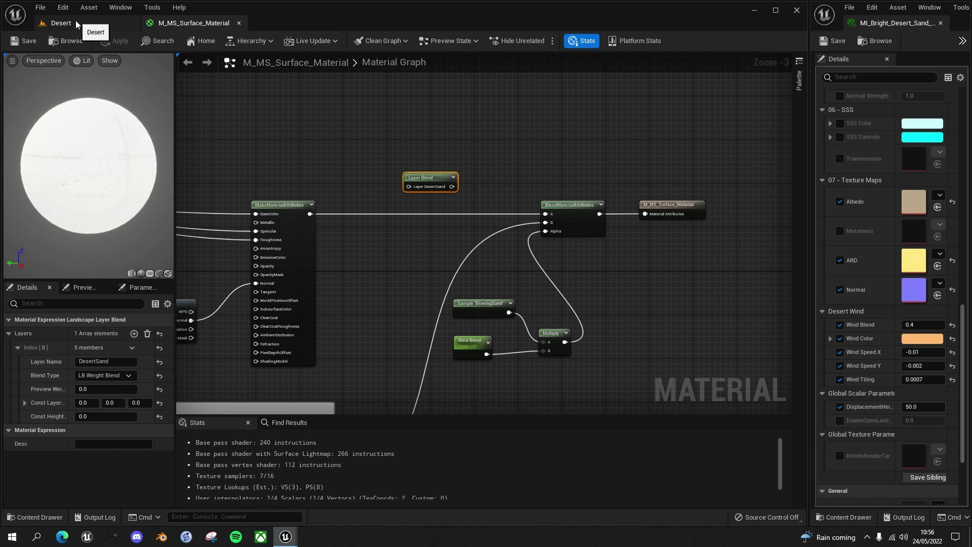
left_click(75, 20)
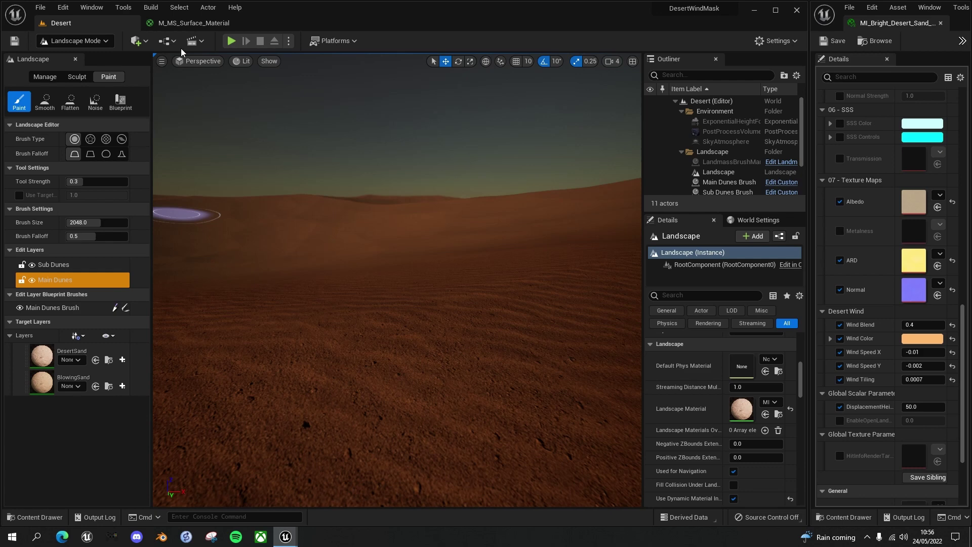
Wire the Layer Blend node between MakeMaterialAttributes and BlendMaterialAttributes input A, align it with that link, and save the material
left_click(193, 25)
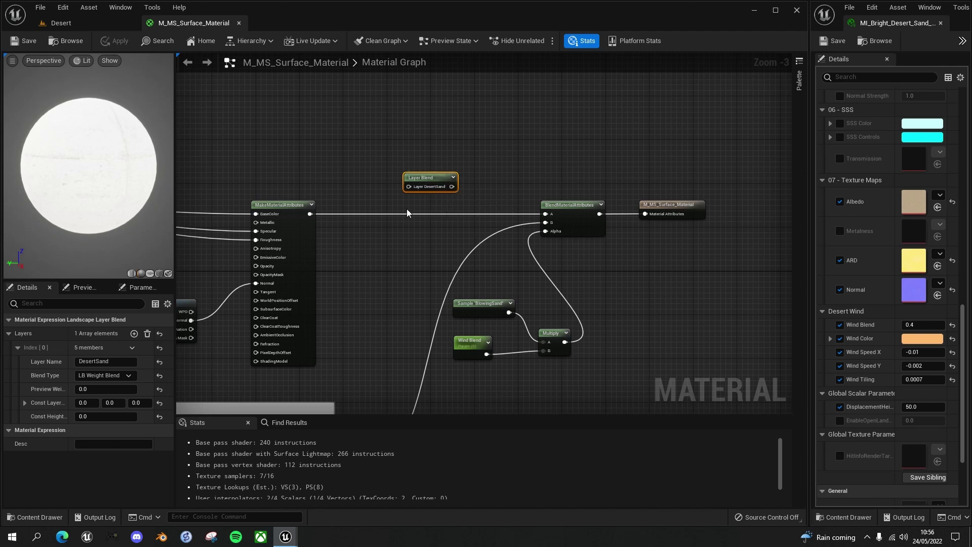
left_click_drag(310, 213, 408, 187)
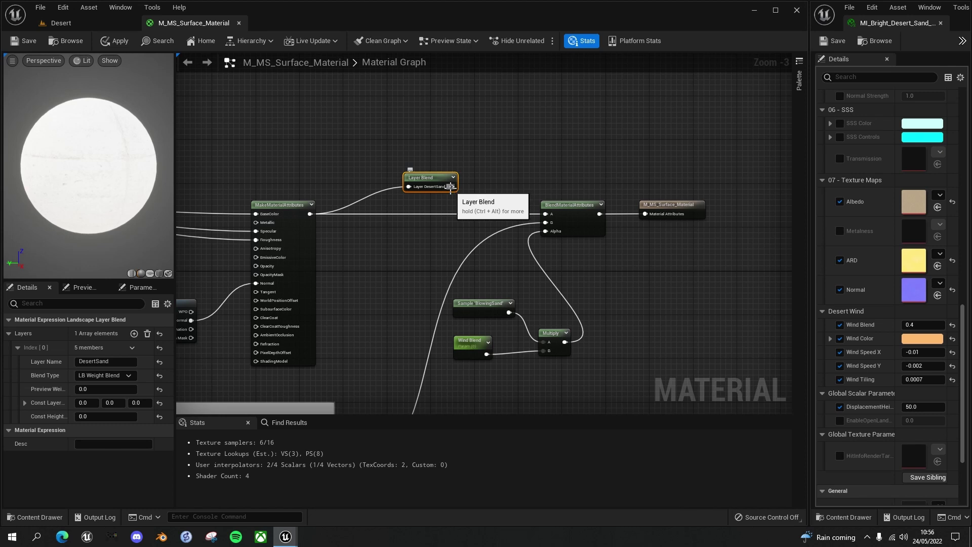
left_click_drag(451, 187, 547, 215)
left_click_drag(431, 178, 421, 207)
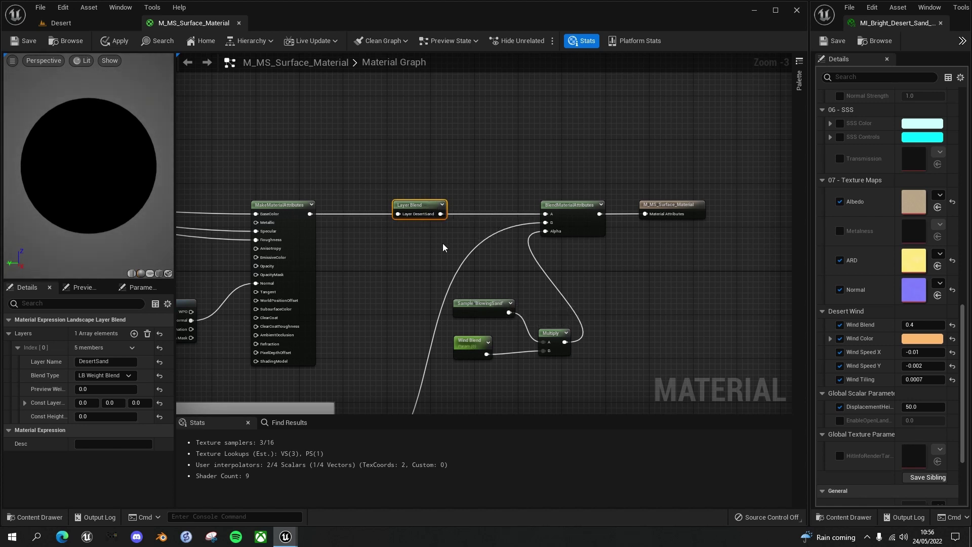
left_click(22, 41)
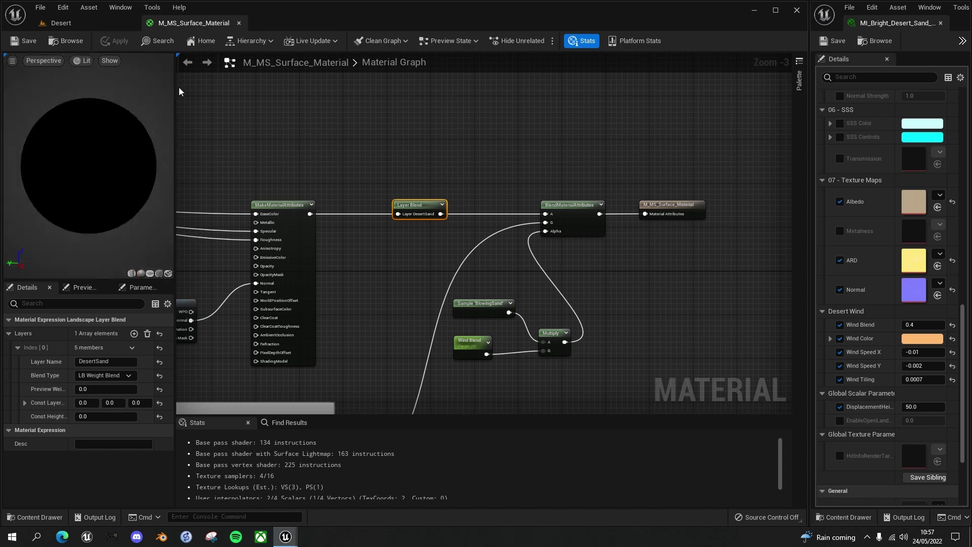
In the Desert level, create a weight-blended layer info for DesertSand, saved as DesertSand_LayerInfo in Desert_sharedassets
left_click(59, 22)
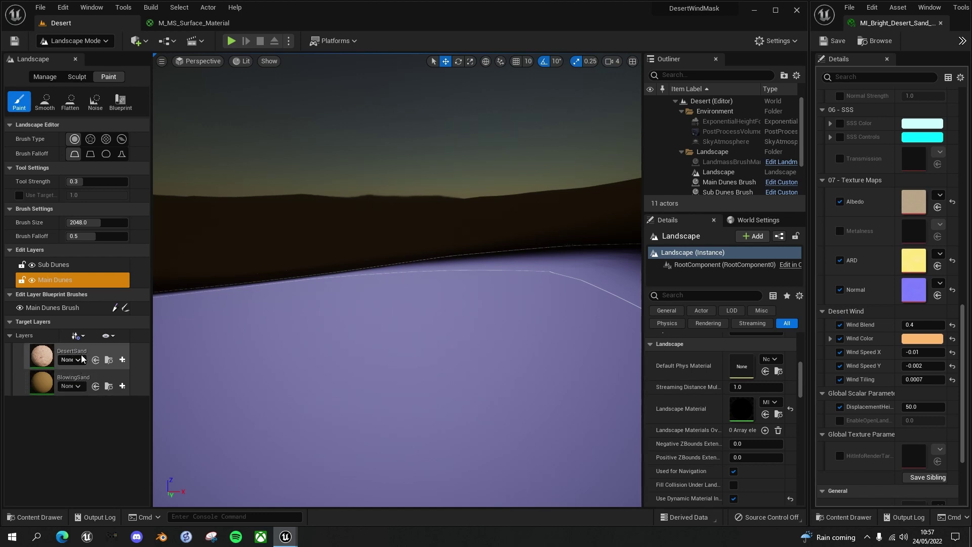
left_click(123, 361)
left_click(167, 376)
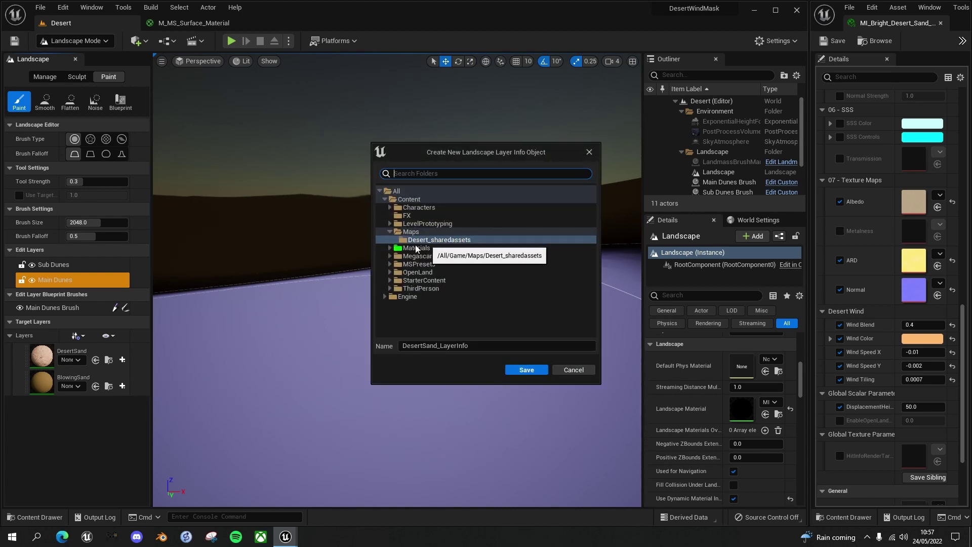
left_click(525, 372)
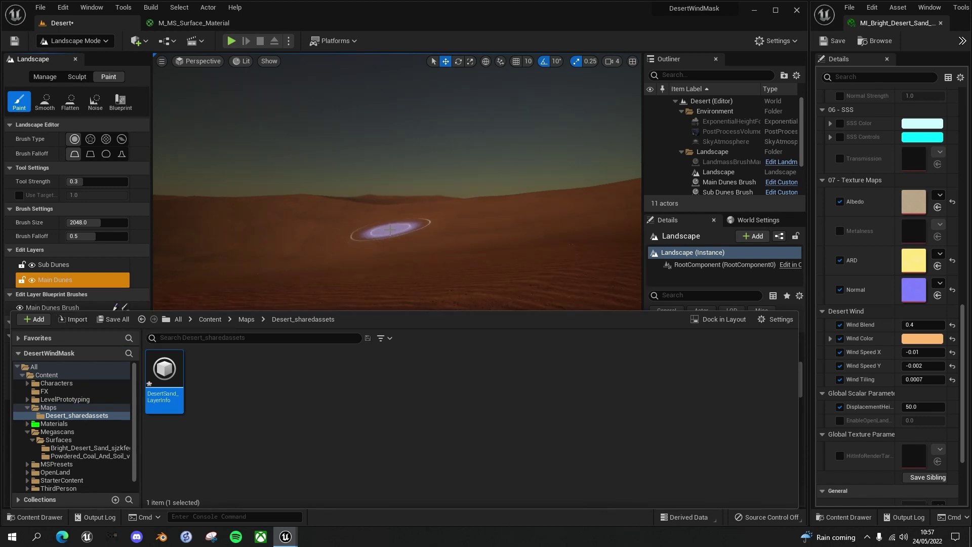
left_click(412, 218)
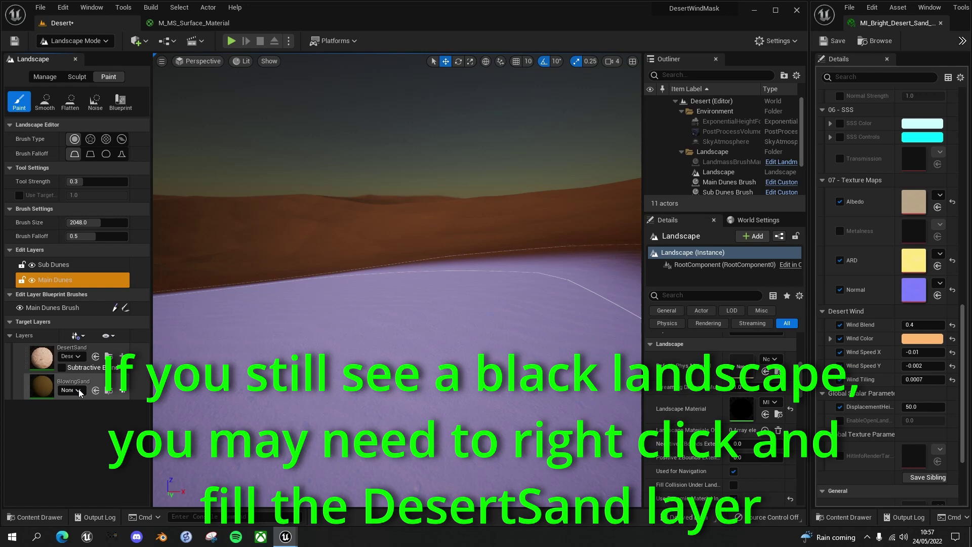
Create a non weight-blended layer info for BlowingSand, saved as BlowingSand_LayerInfo in Desert_sharedassets
left_click(122, 391)
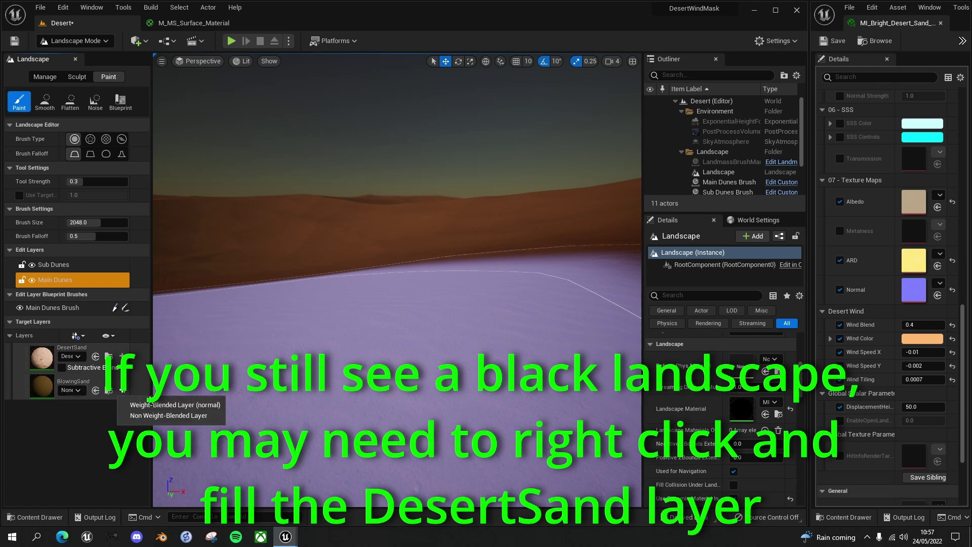
left_click(166, 415)
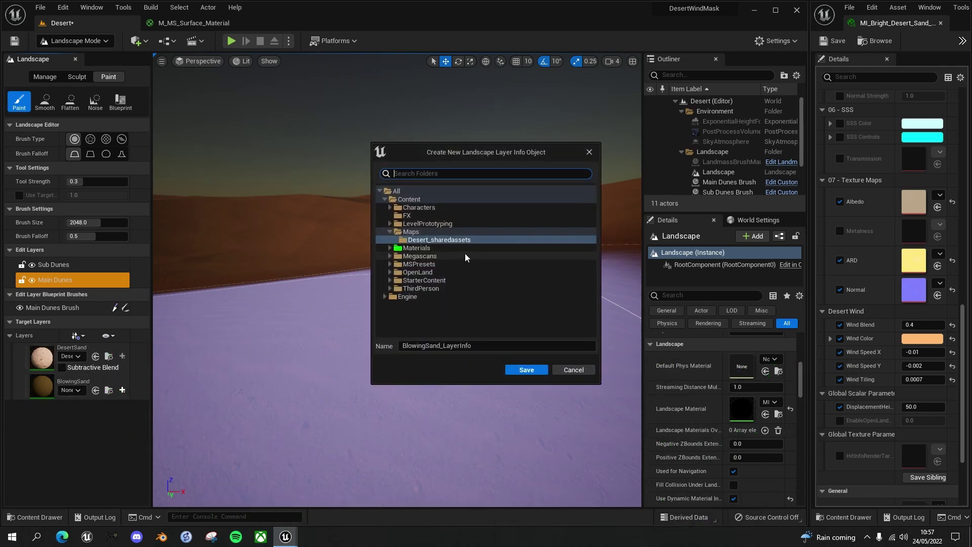
left_click(537, 375)
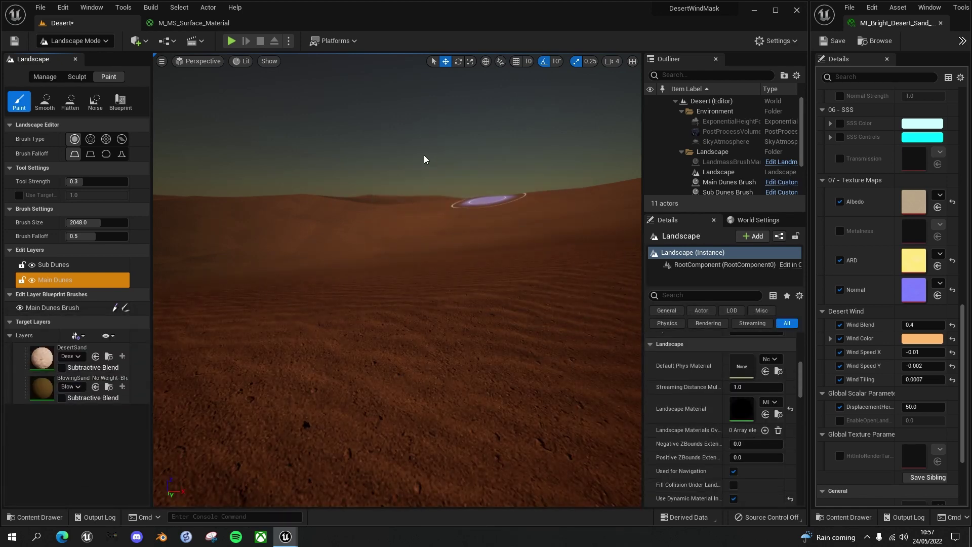
Choose BlowingSand as the landscape paint layer and set the brush falloff to 1.0 and brush size to 4436
right_click_drag(424, 159, 442, 224)
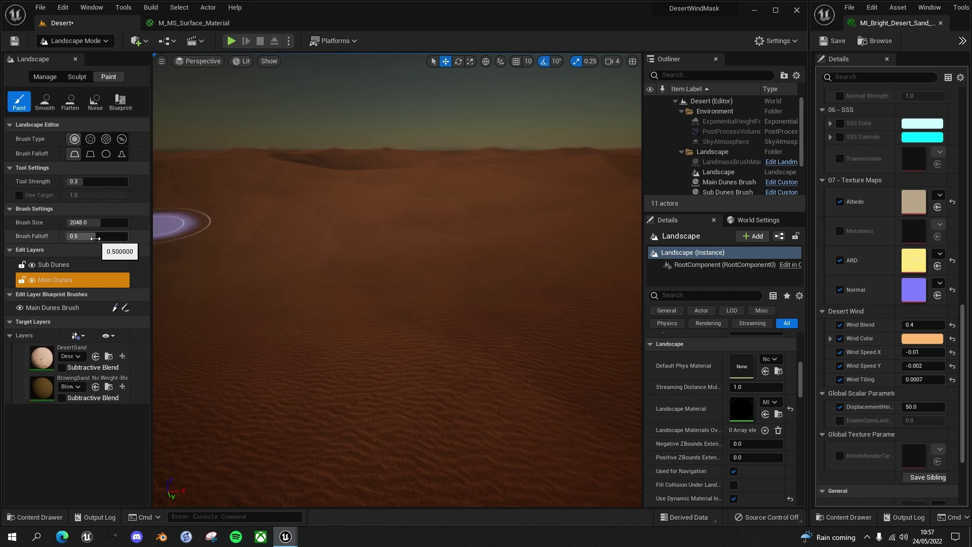
left_click_drag(94, 238, 126, 237)
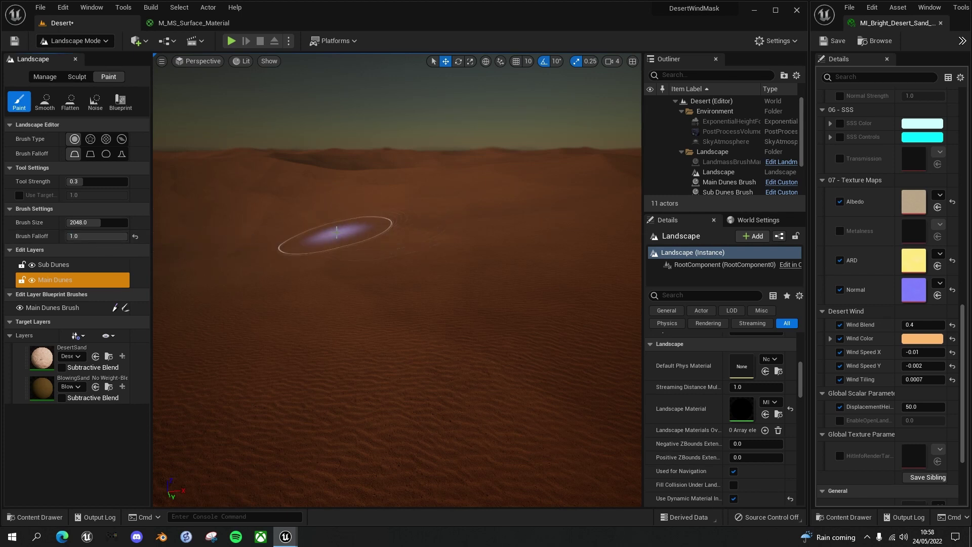
left_click(74, 381)
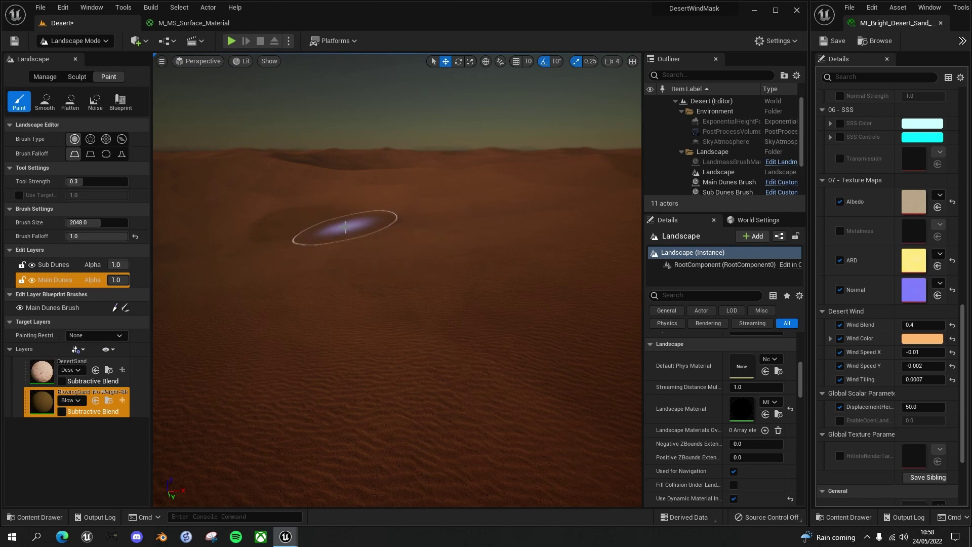
key("bracketright")
key("bracketright")
key("bracketright")
key("bracketright")
key("bracketright")
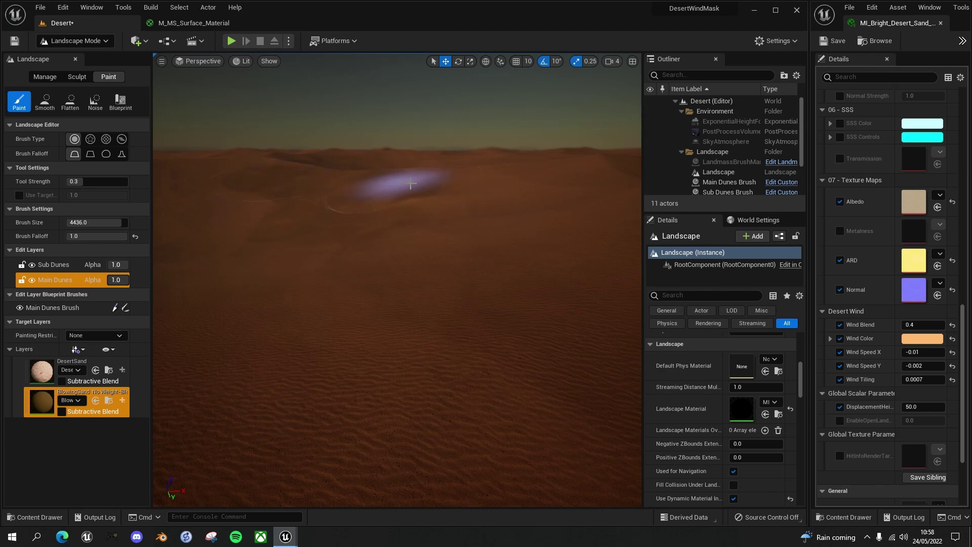
Paint the BlowingSand layer across the distant dunes and return to Selection mode
mouse_move(519, 178)
left_mouse_down()
mouse_move(449, 195)
mouse_move(407, 225)
mouse_move(475, 196)
mouse_move(424, 235)
mouse_move(337, 234)
mouse_move(274, 196)
mouse_move(239, 211)
left_mouse_up()
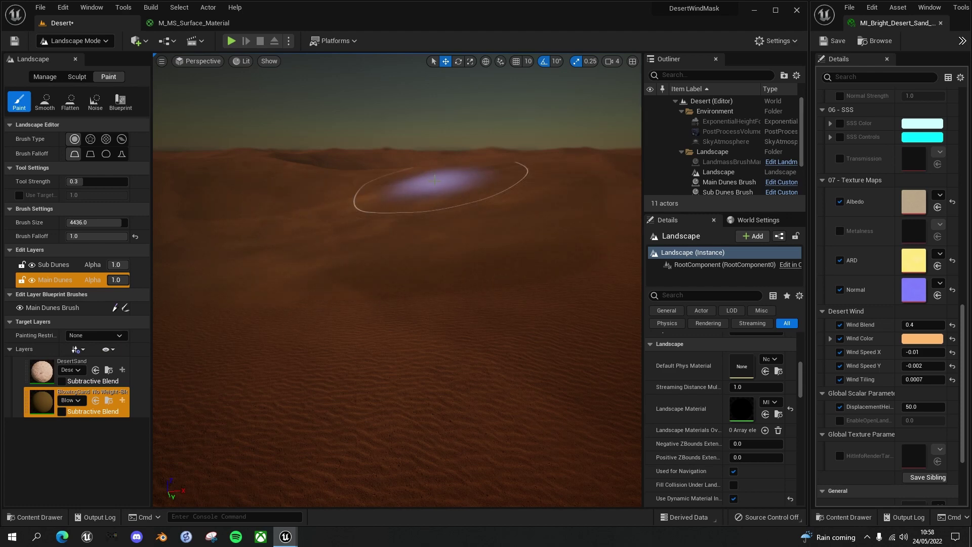
left_click(107, 41)
left_click(101, 57)
mouse_move(458, 274)
right_mouse_down()
mouse_move(430, 253)
mouse_move(376, 253)
right_mouse_up()
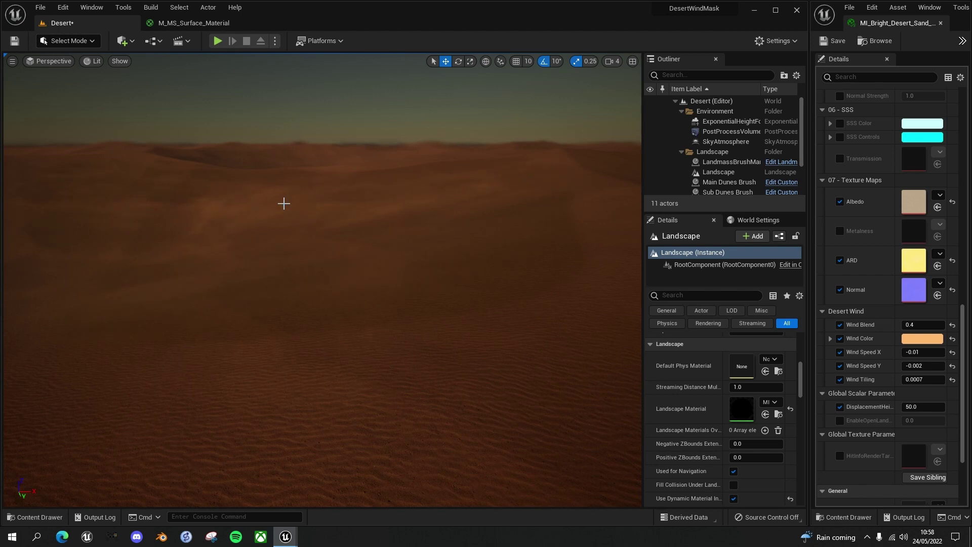
left_click(92, 45)
left_click(122, 68)
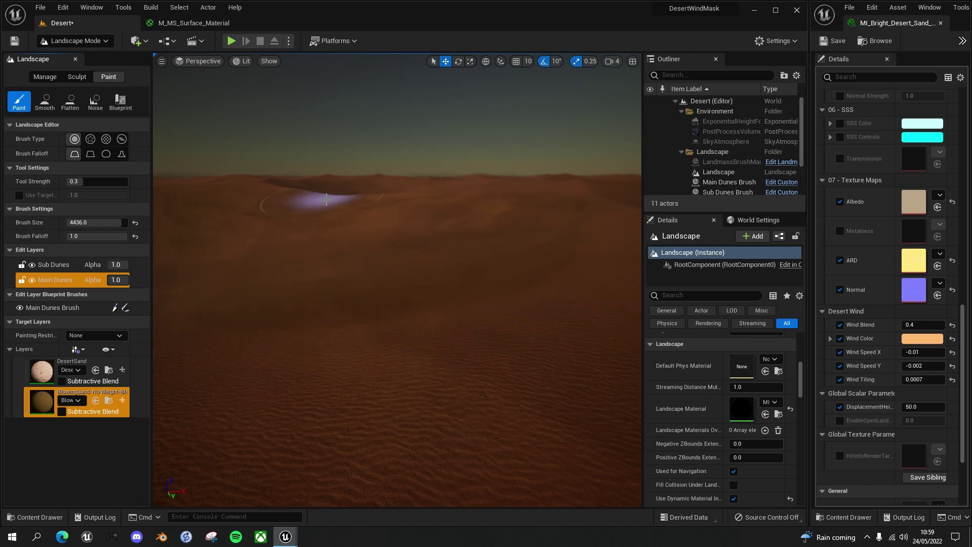
left_click(105, 42)
left_click(66, 57)
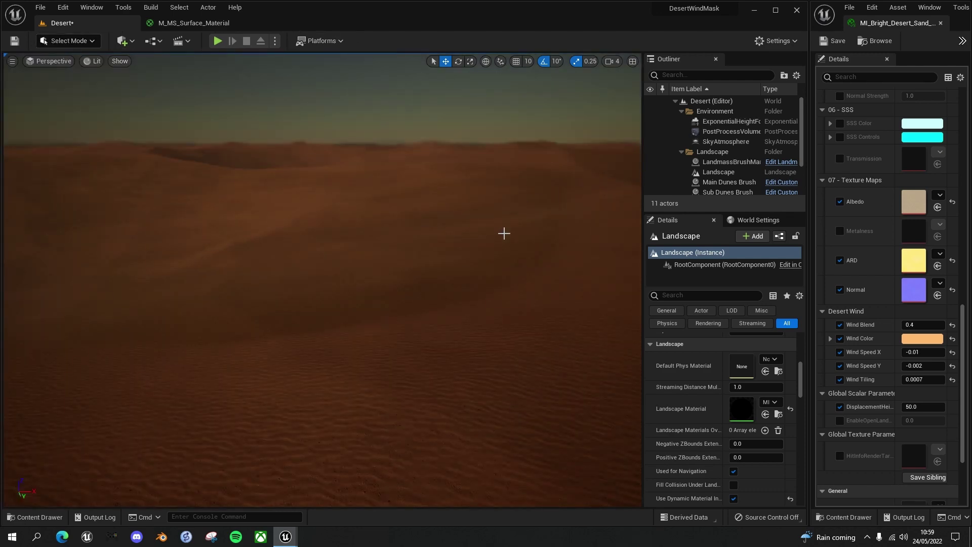
Play the level, walk the character over the sand to inspect the painted wind effect, and stop playing
key("alt+p")
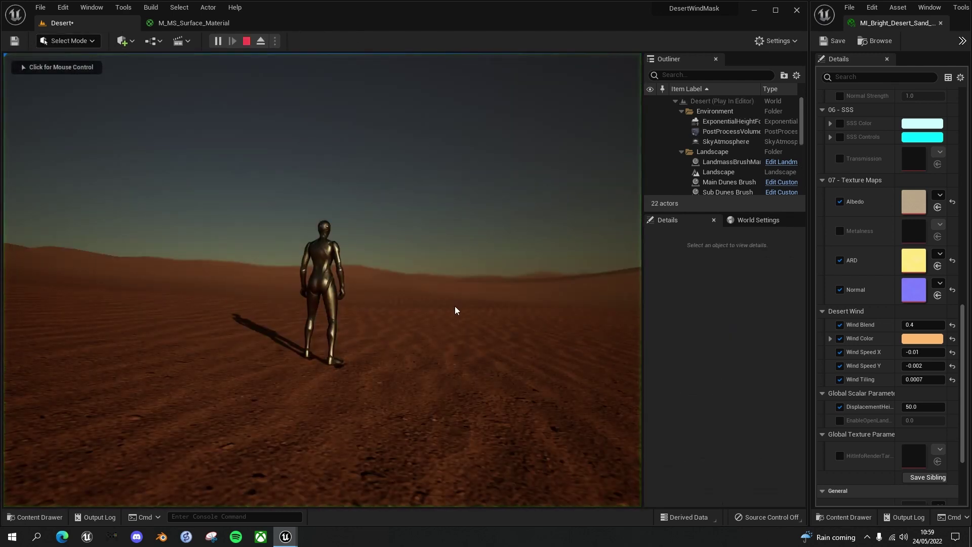
key("w")
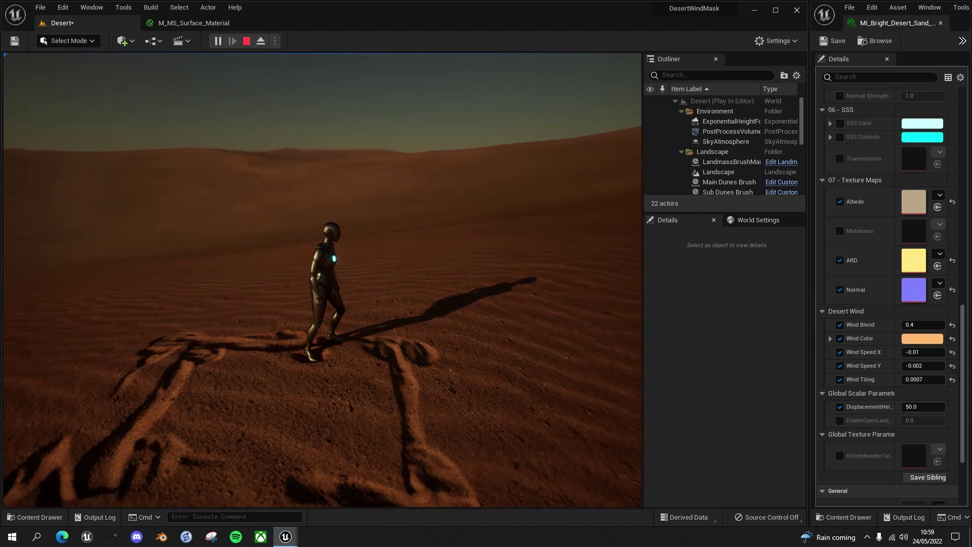
key("Escape")
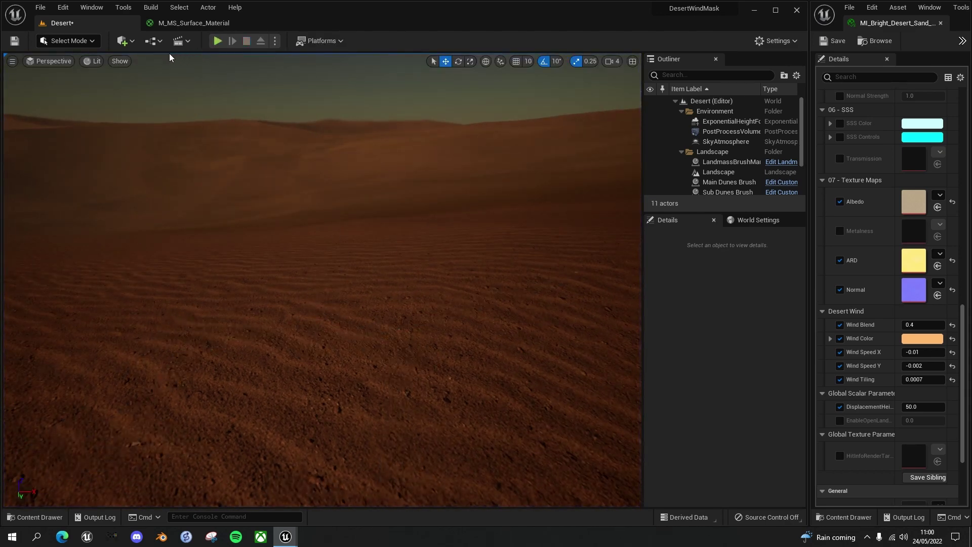
Add the downloaded Thai Rocky Beach surface from Quixel Bridge's local library to the project and close Bridge
left_click(132, 44)
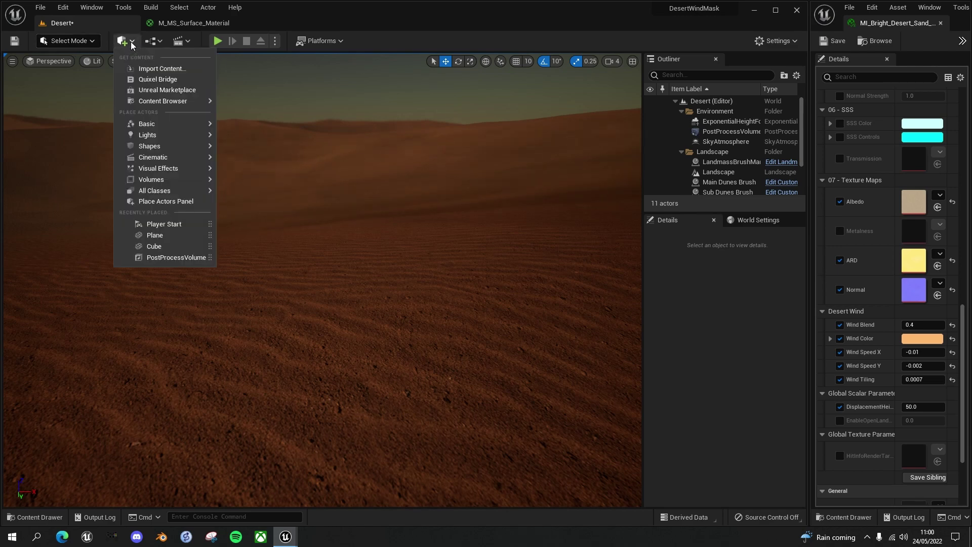
left_click(156, 79)
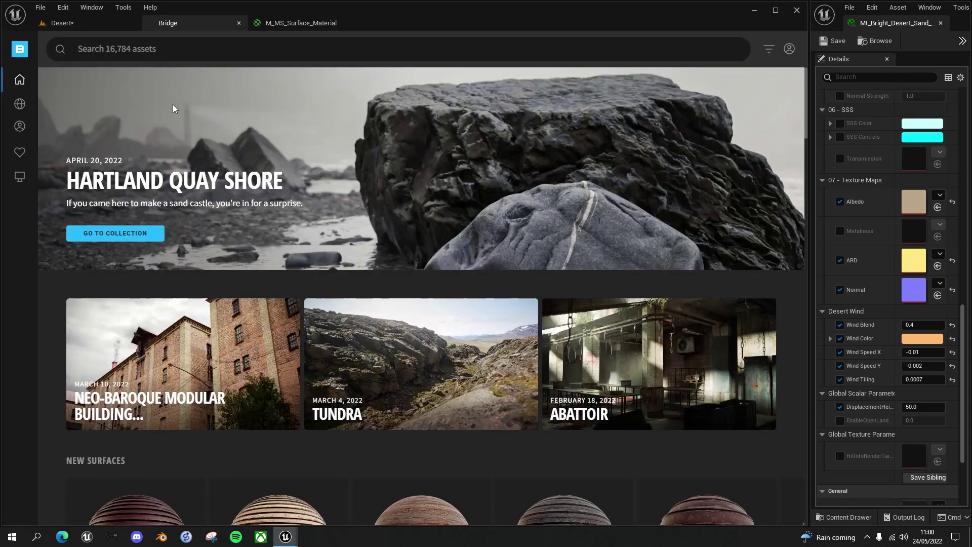
mouse_move(18, 190)
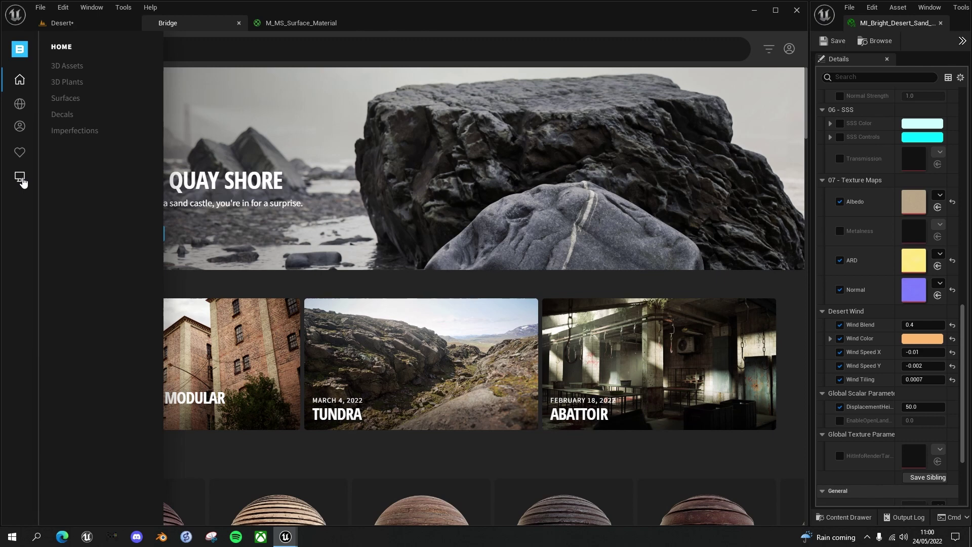
left_click(20, 178)
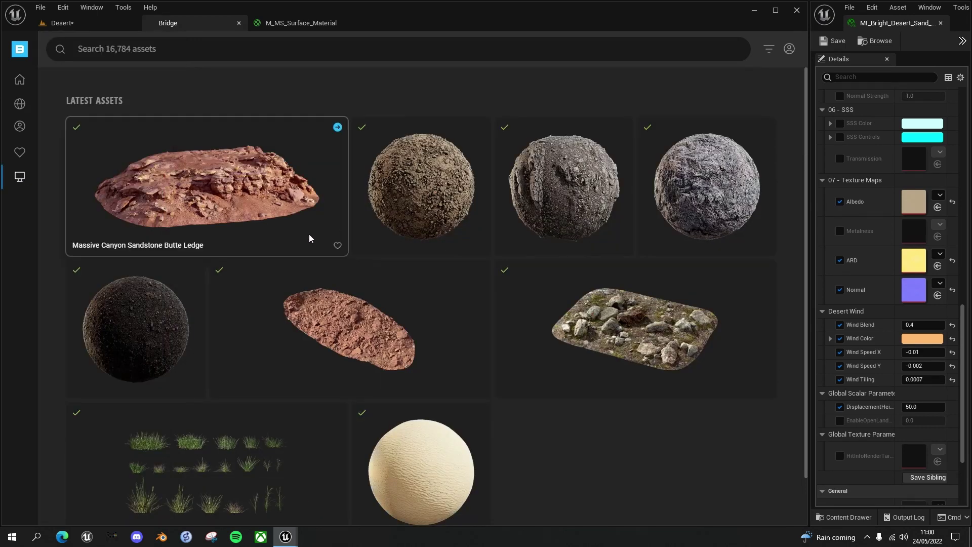
mouse_move(24, 186)
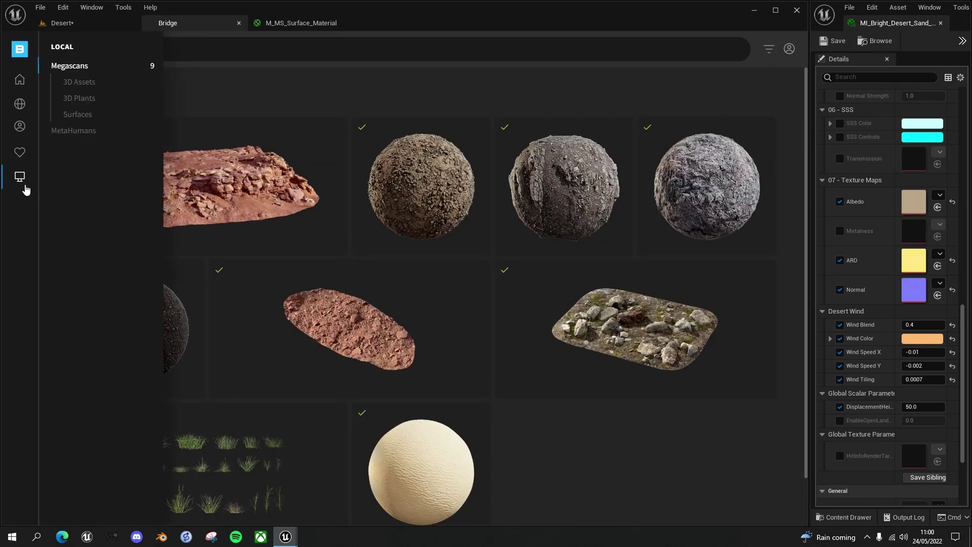
left_click(422, 188)
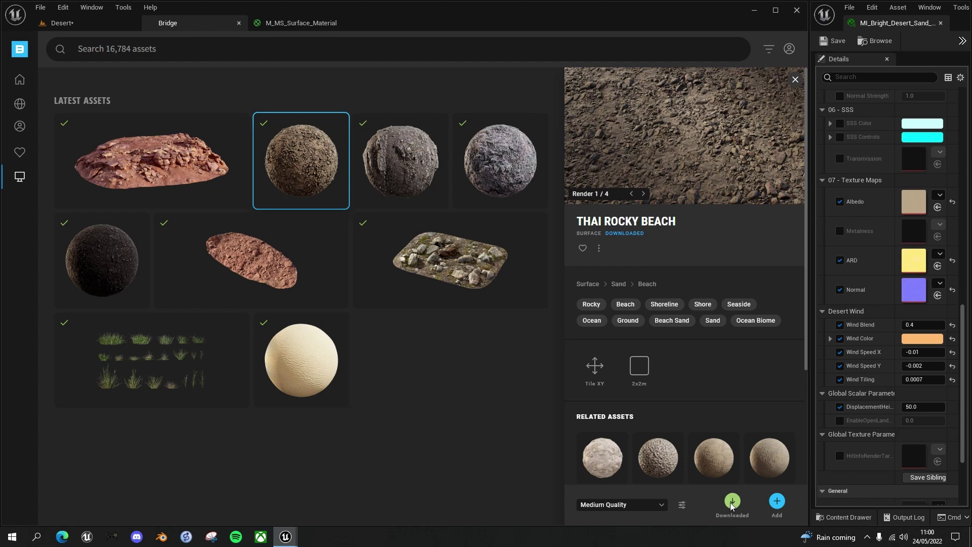
left_click(777, 501)
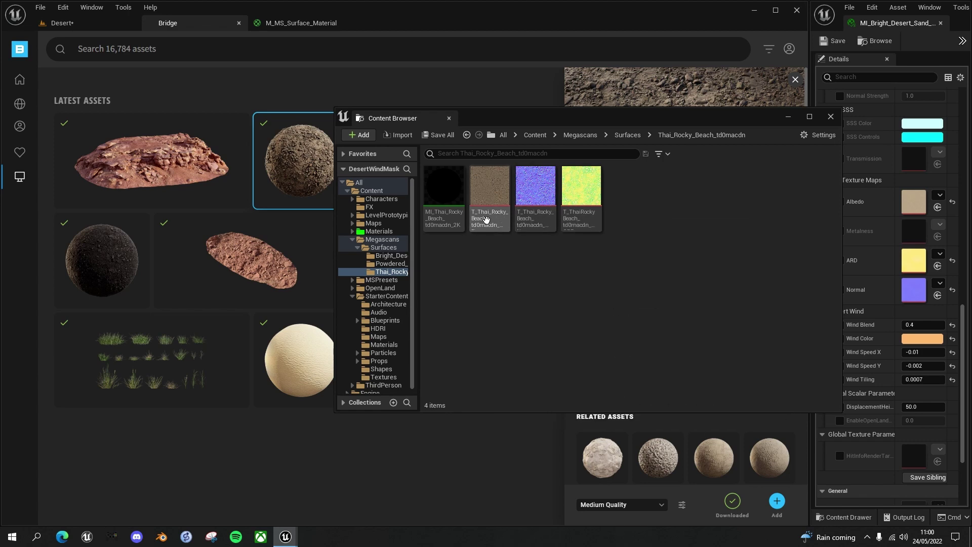
left_click(848, 122)
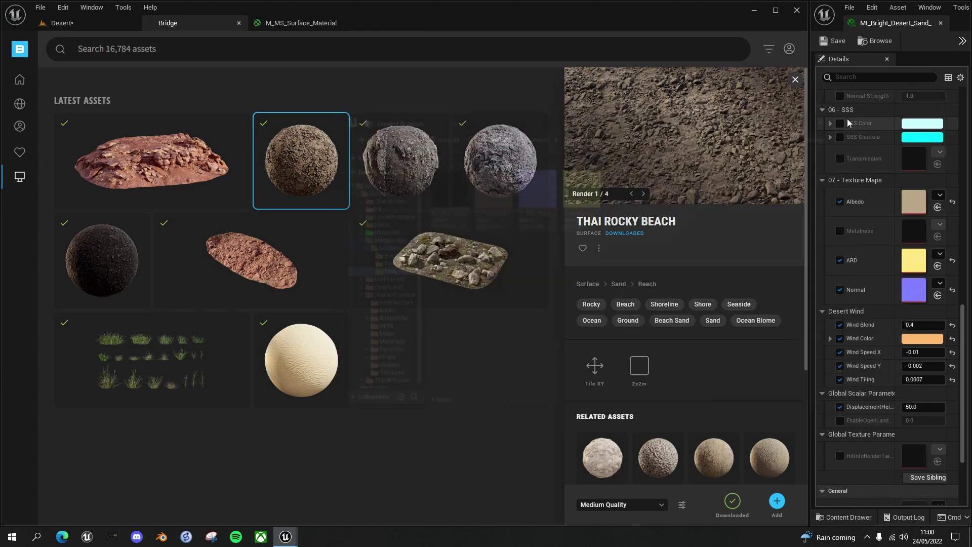
left_click(239, 24)
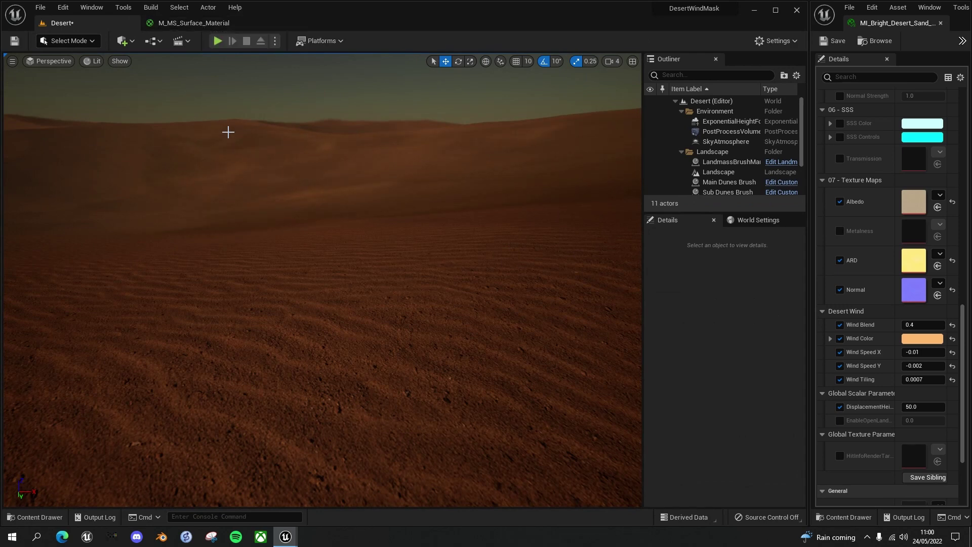
Place the three Thai Rocky Beach textures from Megascans/Surfaces above the main node chain in the M_MS_Surface_Material graph
left_click(222, 24)
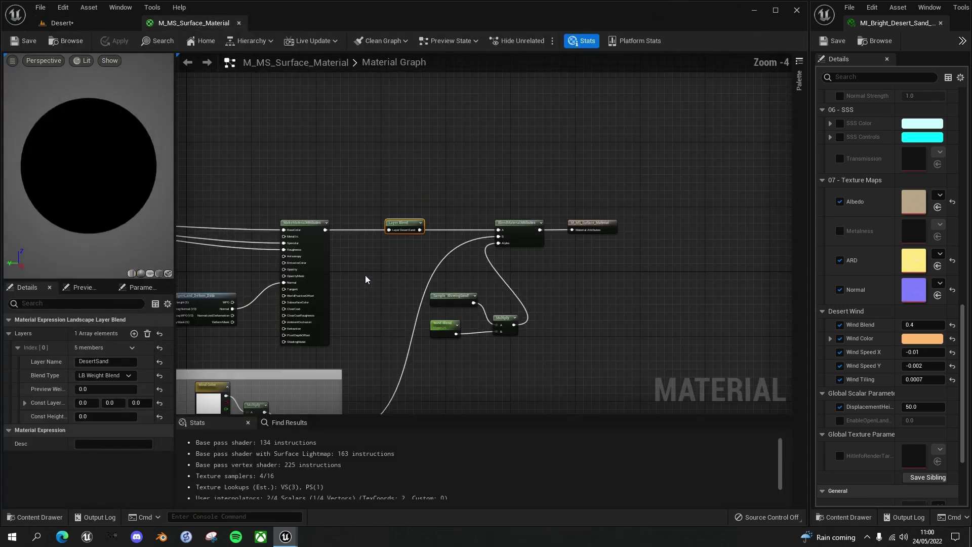
right_click_drag(362, 283, 558, 287)
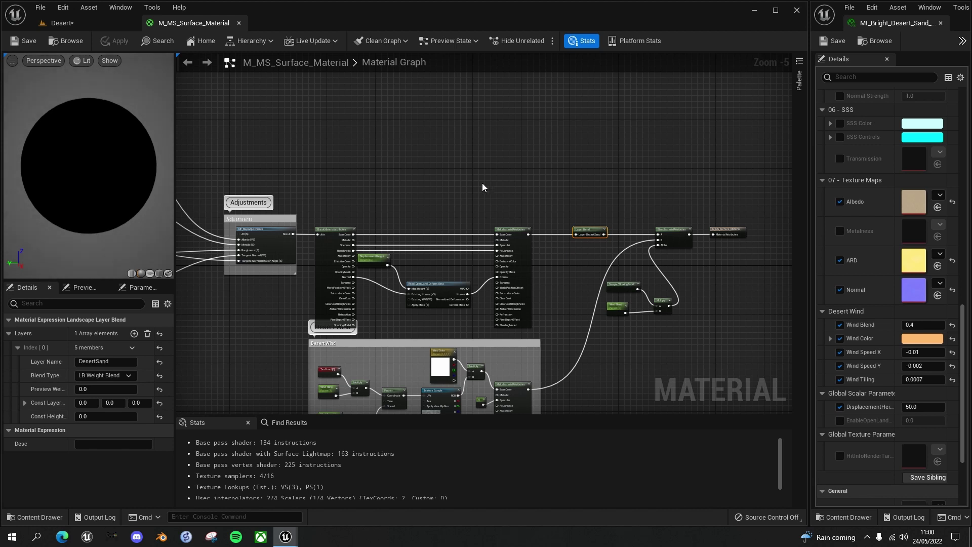
right_click_drag(439, 140, 460, 130)
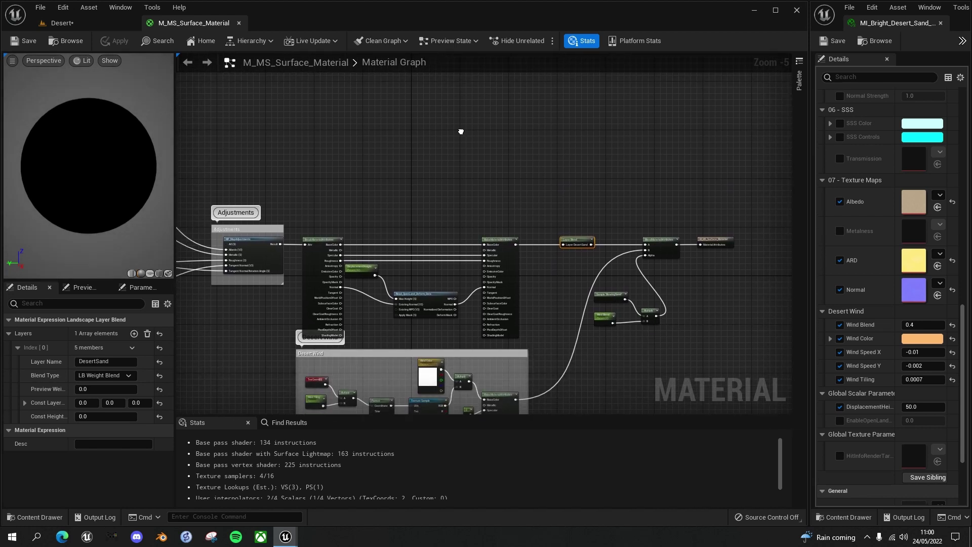
key("ctrl+space")
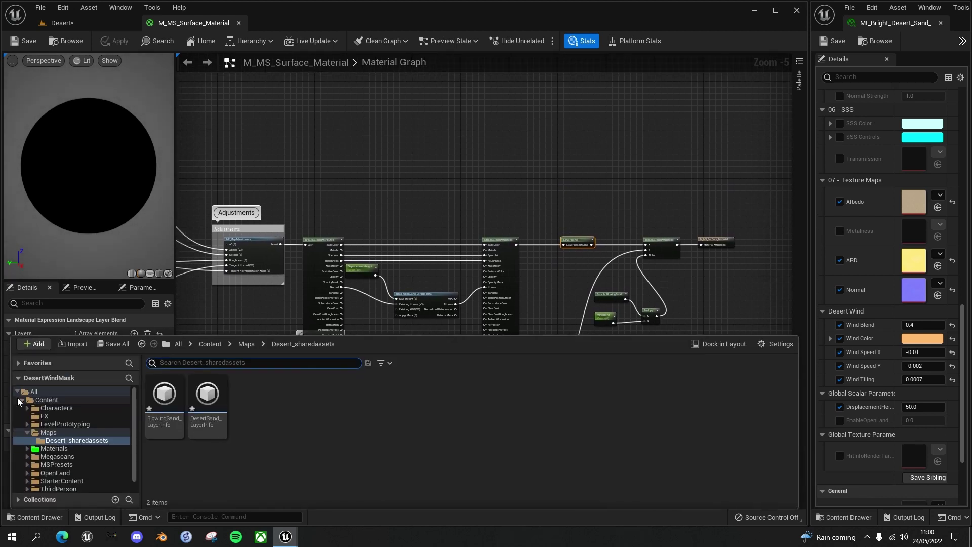
left_click(27, 457)
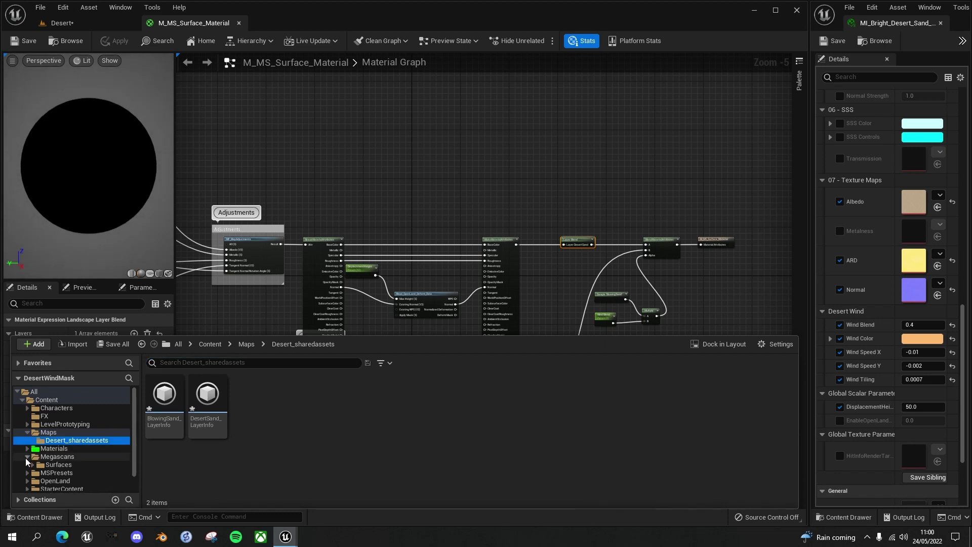
left_click(32, 464)
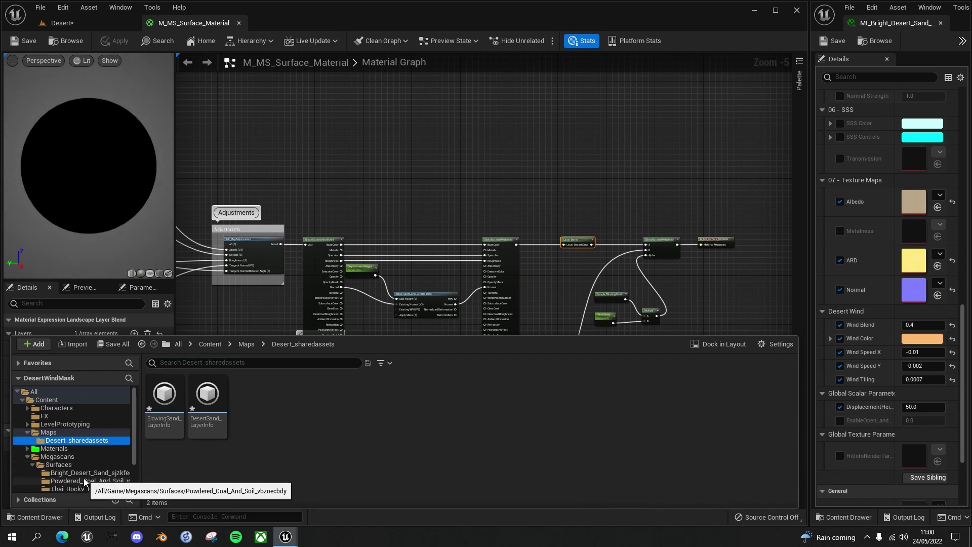
scroll(84, 478, "down", 2)
left_click(91, 456)
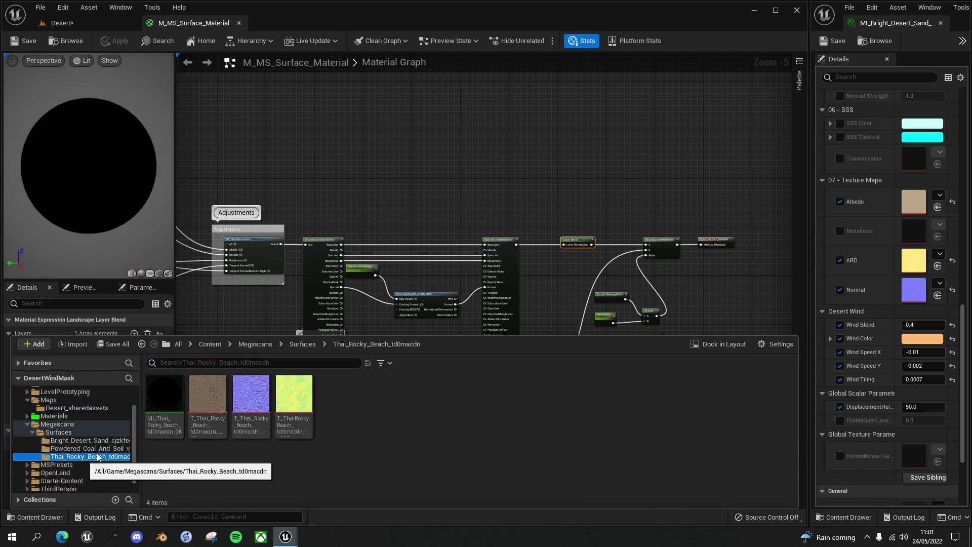
left_click(208, 400)
left_click(295, 401, "shift")
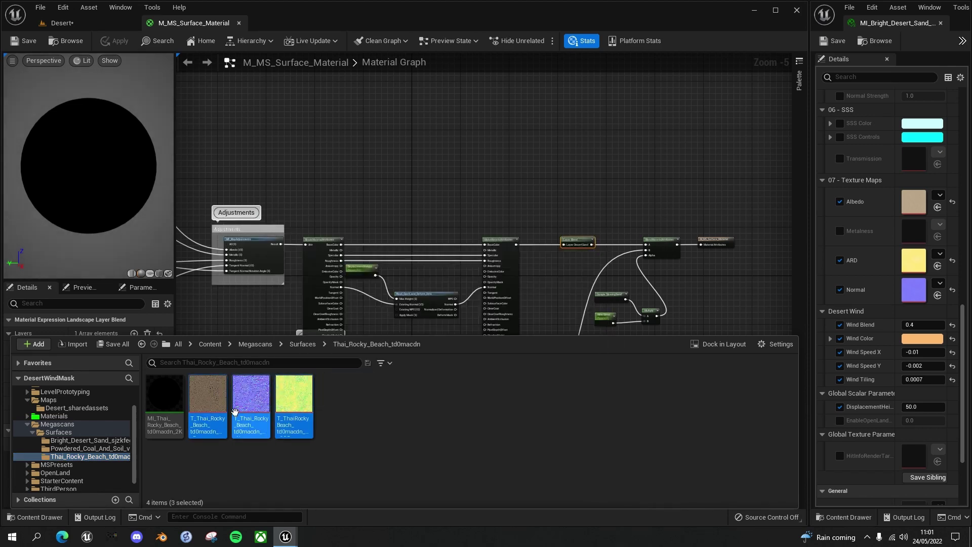
left_click_drag(207, 400, 408, 111)
scroll(457, 184, "up", 2)
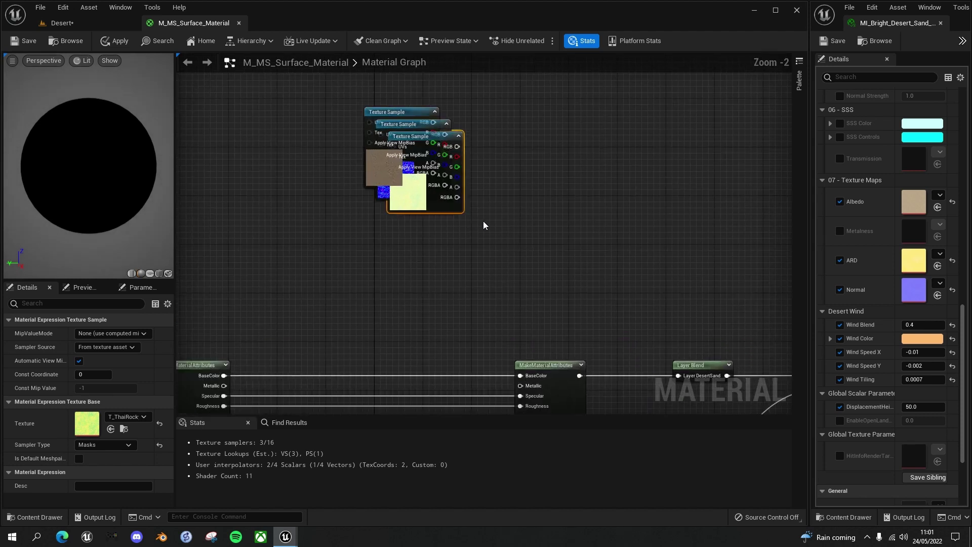
Arrange the three Texture Sample nodes in a column: colour above, mask texture in the middle, normal below
left_click_drag(432, 123, 460, 95)
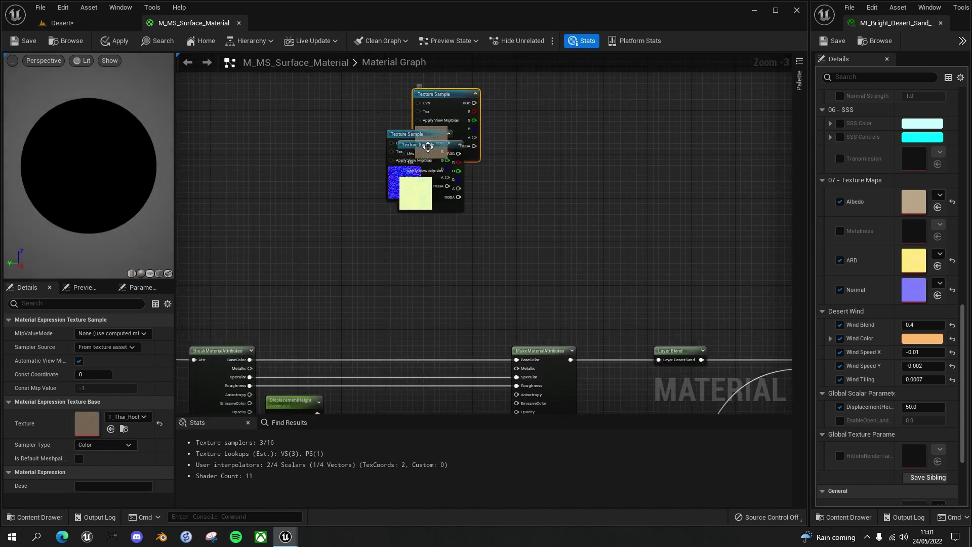
left_click_drag(430, 148, 447, 251)
left_click_drag(423, 145, 454, 179)
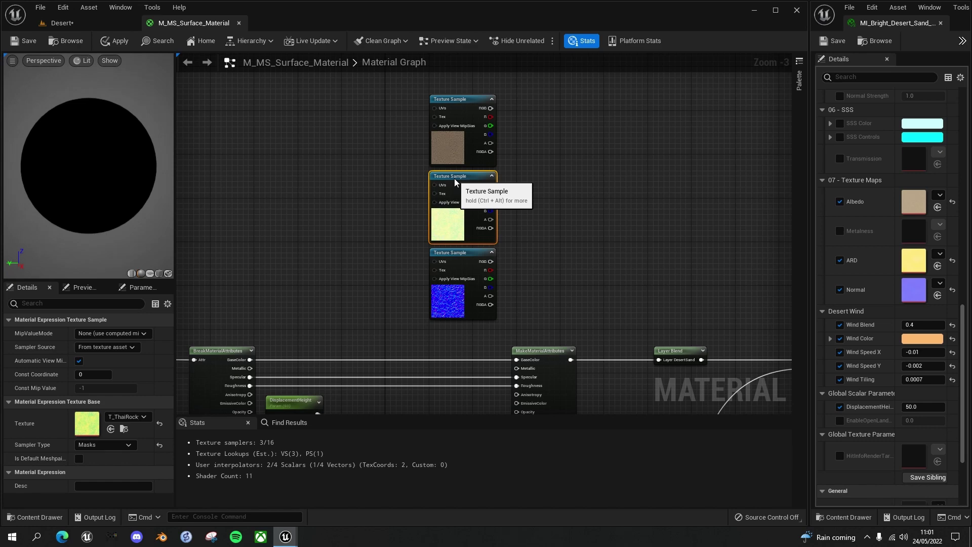
Add a MakeMaterialAttributes node beside the texture column, aligned with the upper edge of the colour Texture Sample
right_click_drag(534, 201, 454, 200)
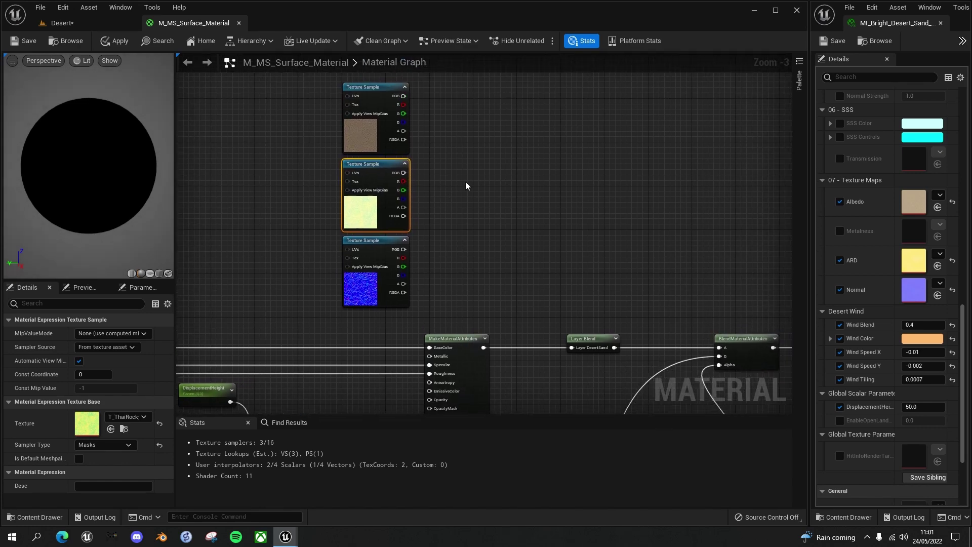
right_click(472, 151)
type("make m")
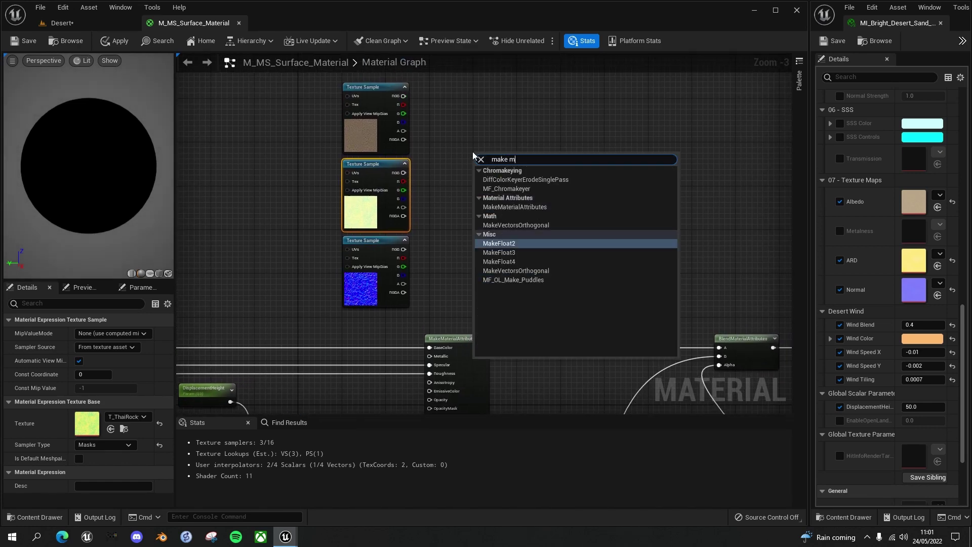
type("aterial")
left_click(508, 179)
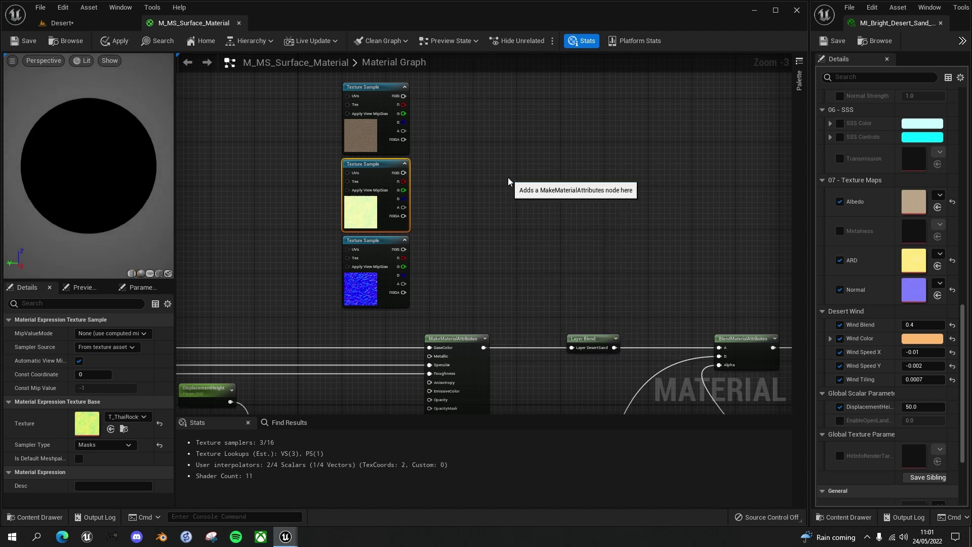
left_click_drag(507, 154, 492, 85)
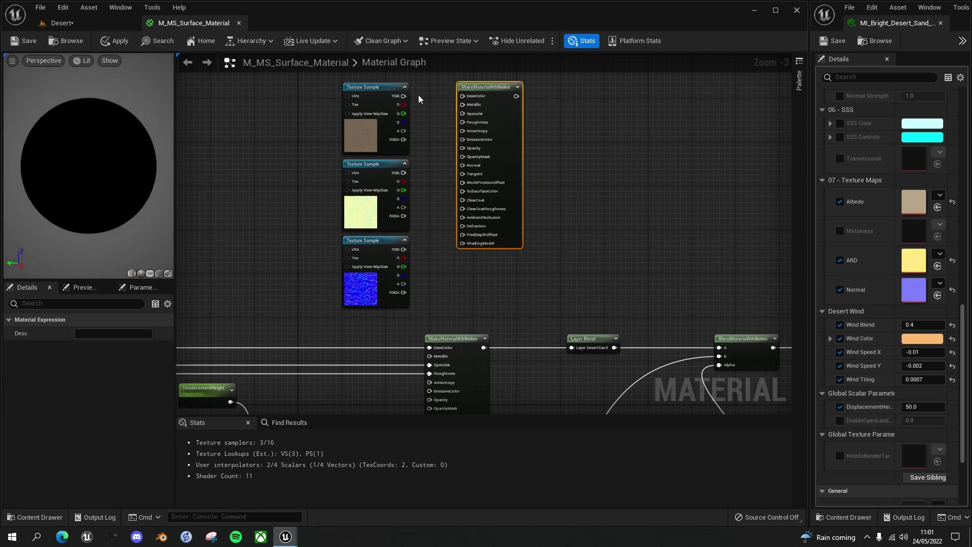
Connect the Thai Rocky Beach colour to BaseColor, the mask texture's green channel to Roughness, and the normal map's RGB to Normal
left_click_drag(403, 95, 461, 96)
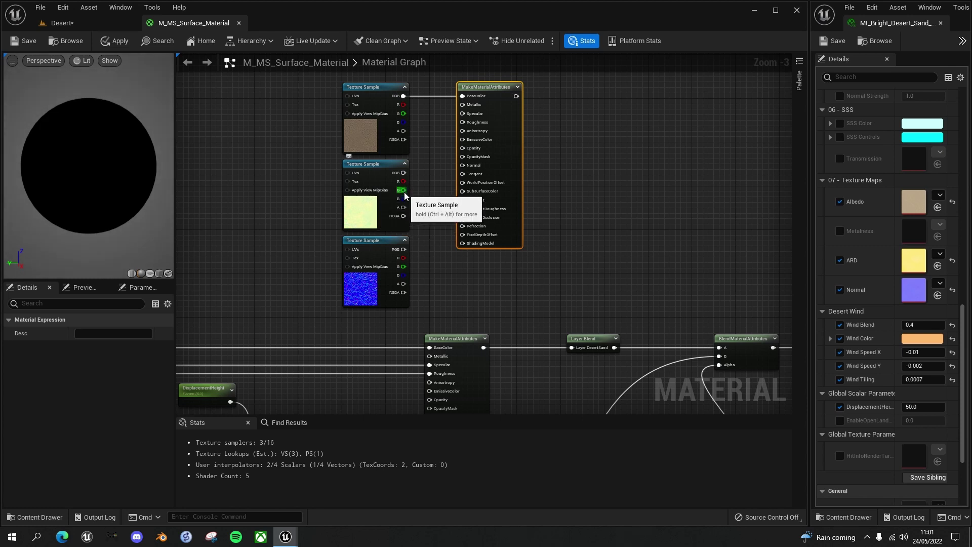
left_click_drag(404, 190, 463, 122)
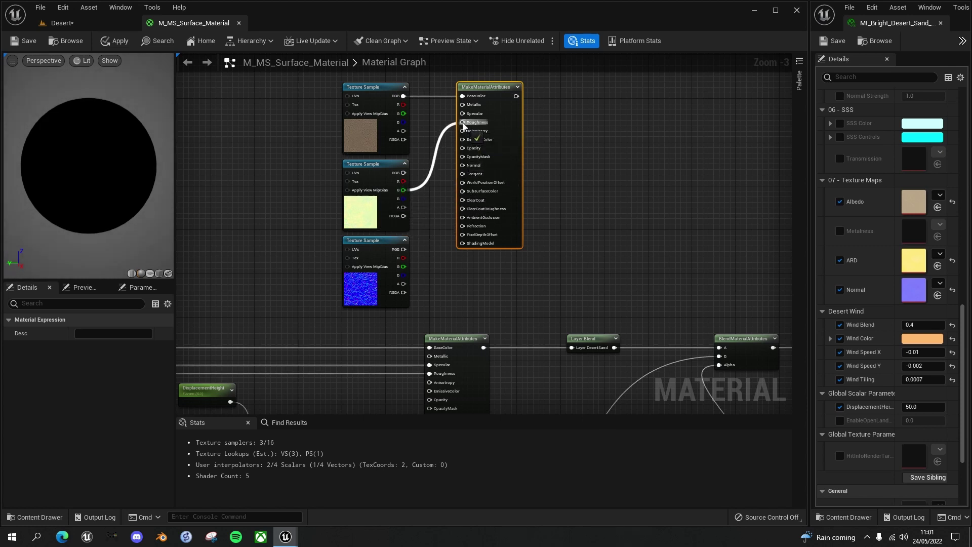
left_click_drag(403, 249, 462, 165)
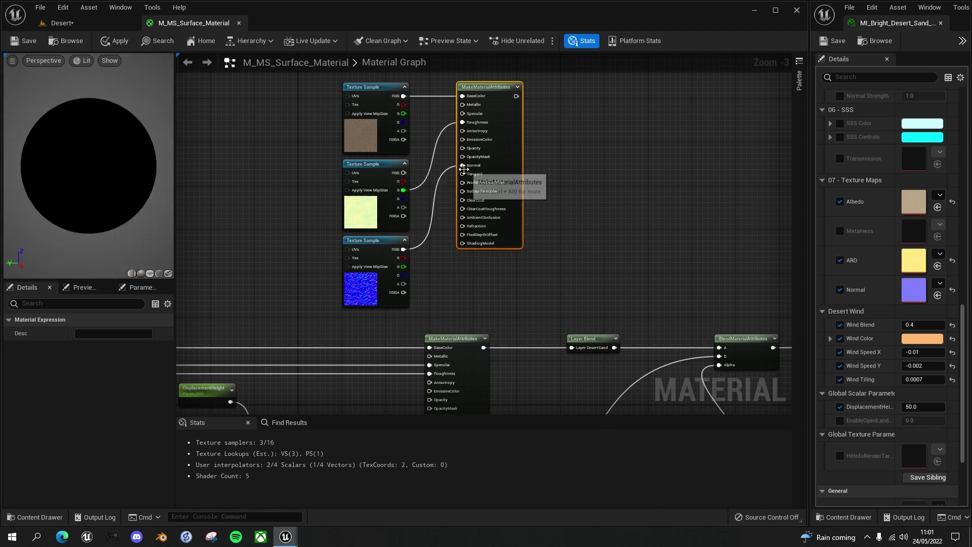
Add a constant of 0.2 and connect it to Specular on the new MakeMaterialAttributes node
right_click_drag(465, 120, 475, 152)
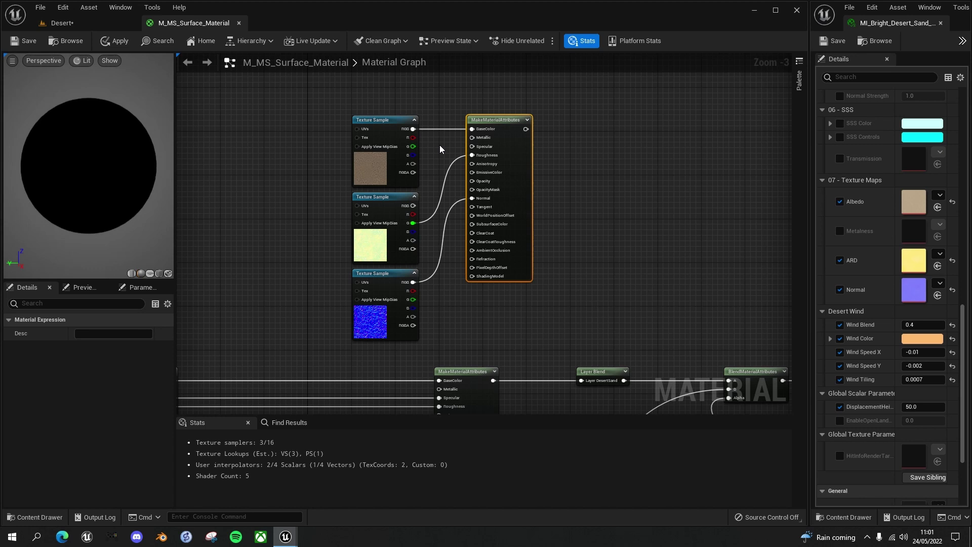
left_click(439, 145)
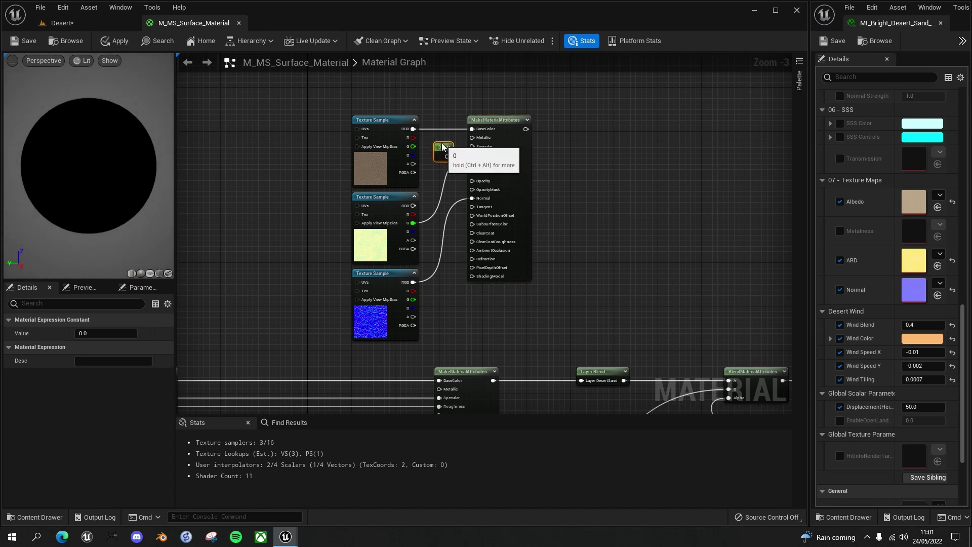
left_click(85, 334)
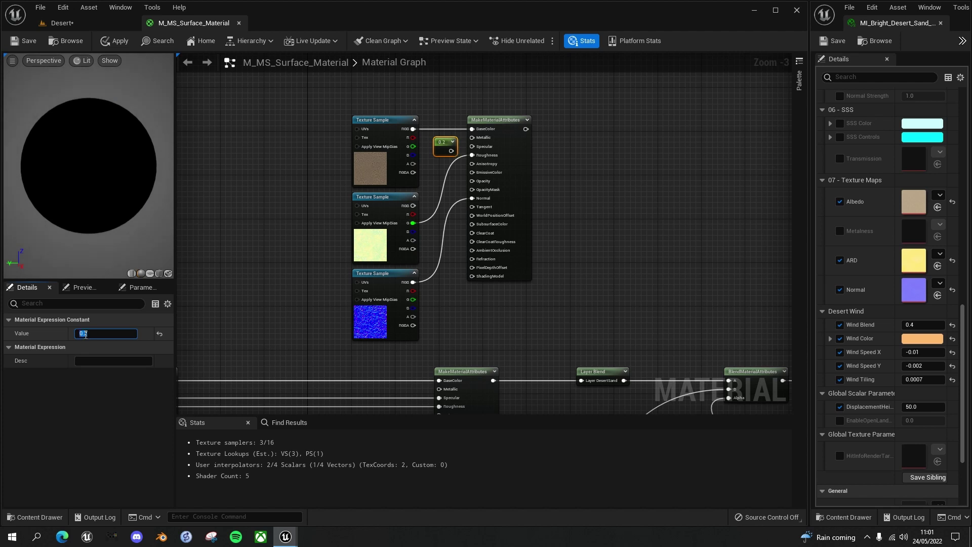
left_click_drag(451, 151, 475, 147)
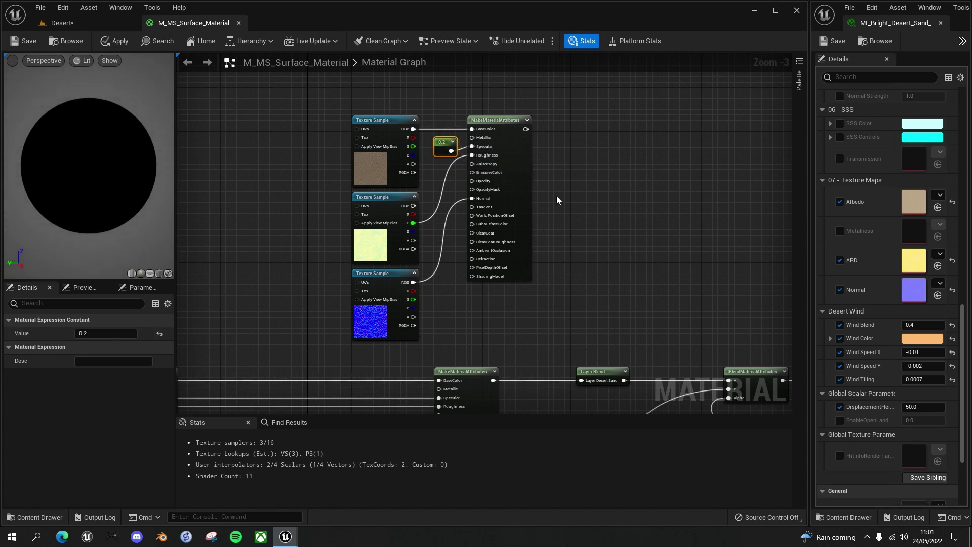
Group the three new textures, the constant and their MakeMaterialAttributes node in a comment titled Thai Rocky Beach
right_click_drag(557, 200, 555, 185)
left_click_drag(337, 78, 540, 335)
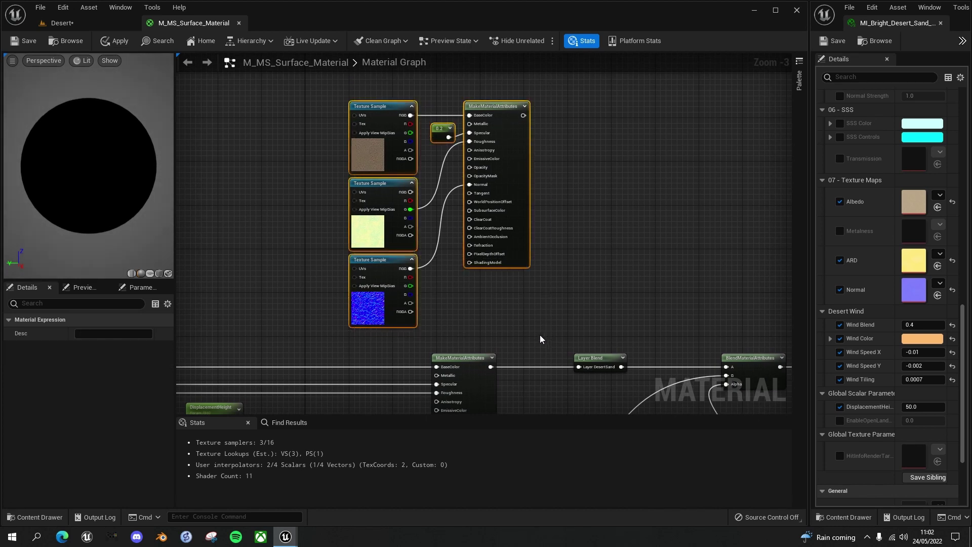
key("c")
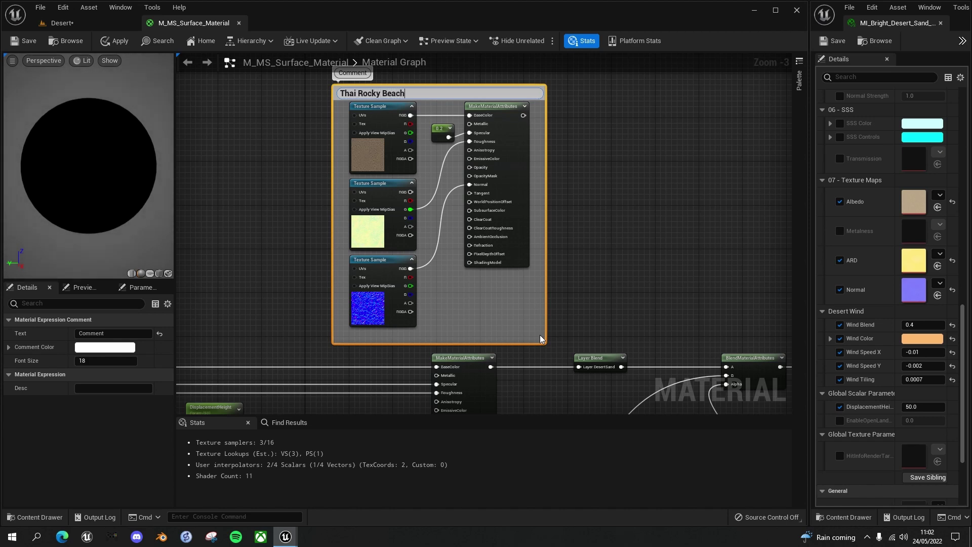
type("Thai Rocky Beach")
key("Return")
Move the Tiling comment group up so it sits above and just before the Textures group
scroll(591, 243, "down", 1)
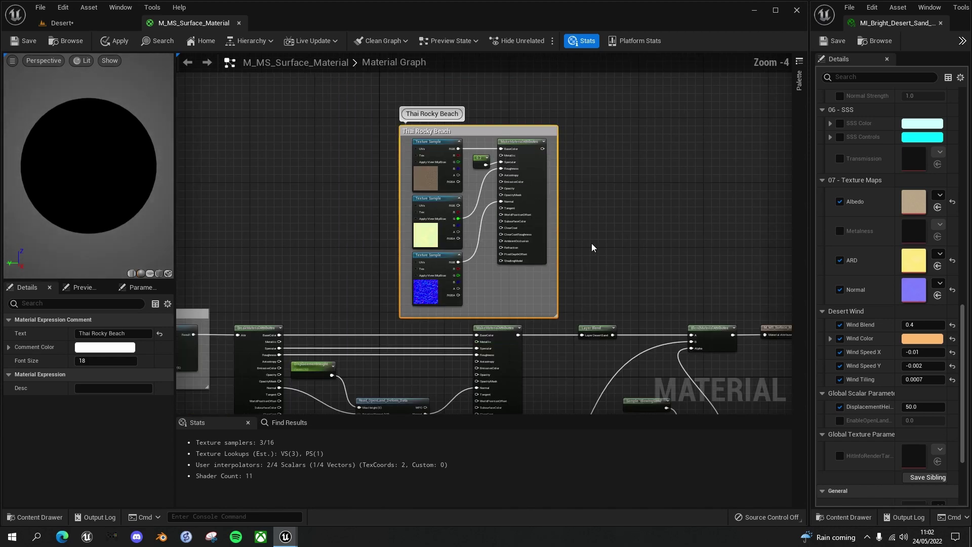
right_click_drag(367, 213, 358, 162)
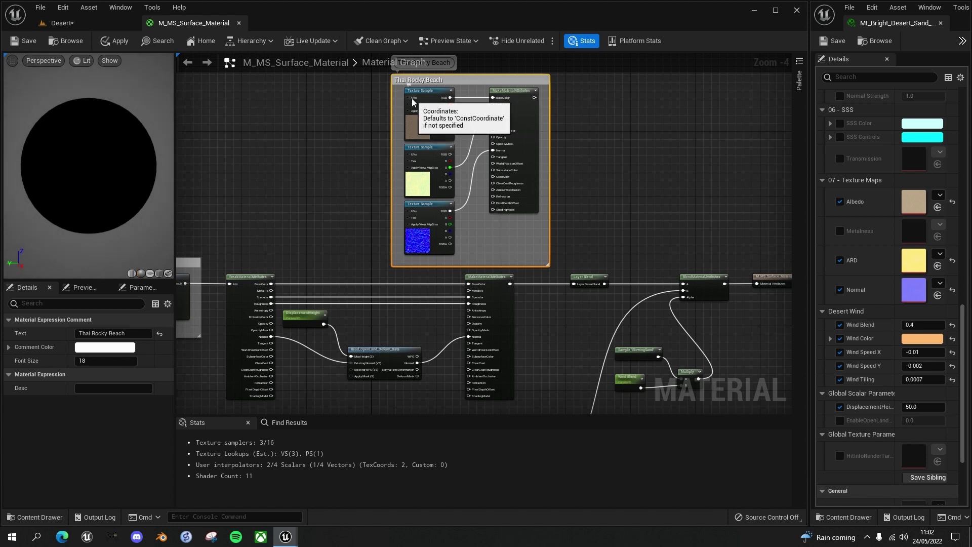
right_click_drag(339, 185, 530, 223)
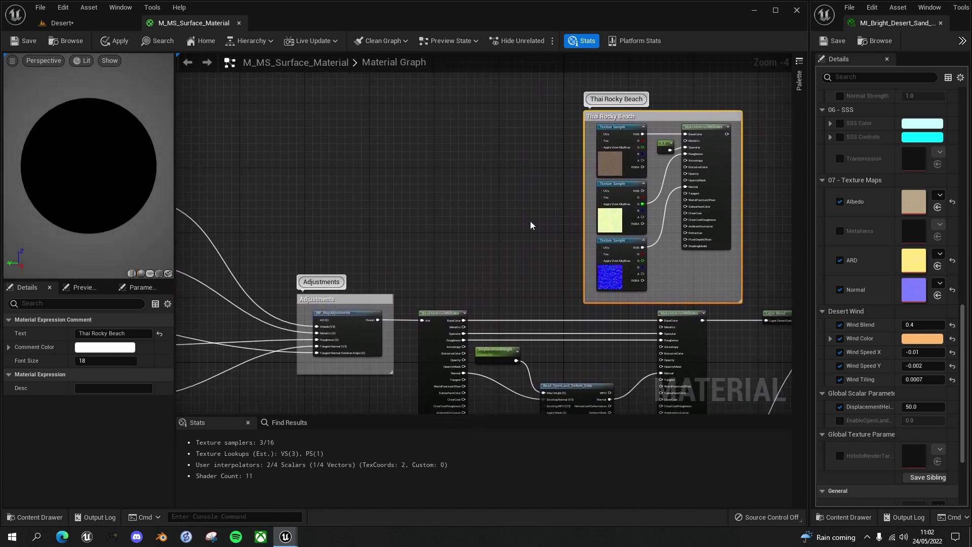
scroll(479, 220, "down", 1)
scroll(474, 222, "down", 1)
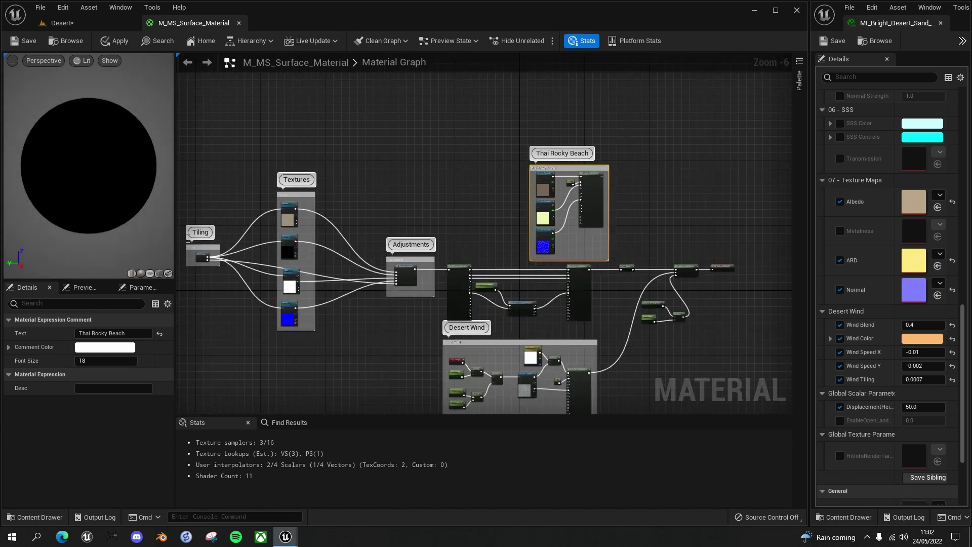
right_click_drag(180, 238, 189, 238)
left_click(218, 247)
left_click_drag(219, 247, 251, 151)
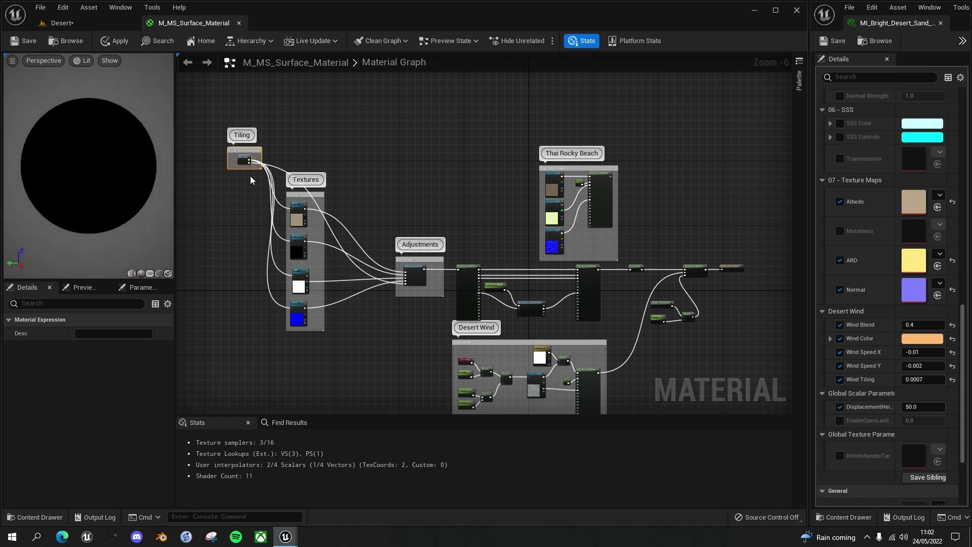
Connect the MF_Tiling Result output to the UVs inputs of all three Thai Rocky Beach Texture Samples
scroll(250, 175, "up", 3)
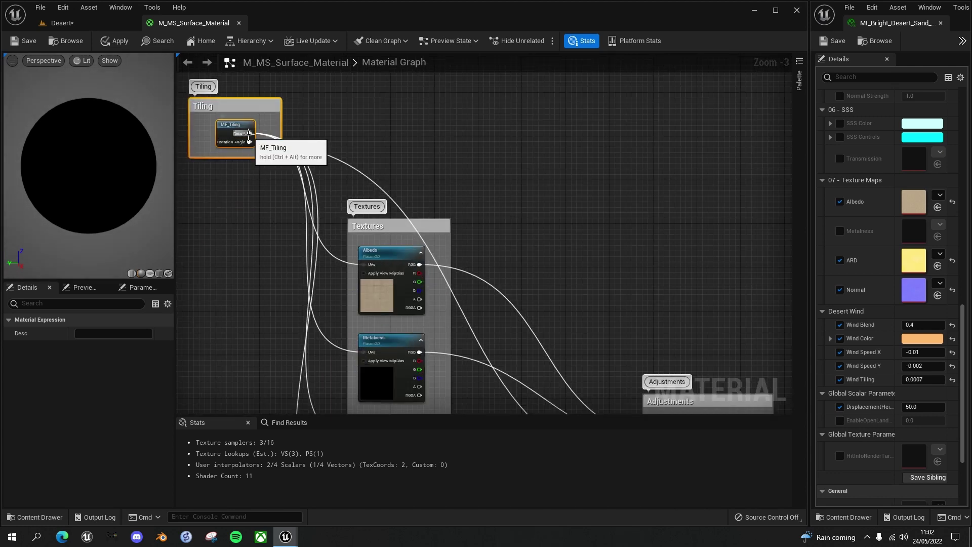
scroll(260, 207, "down", 2)
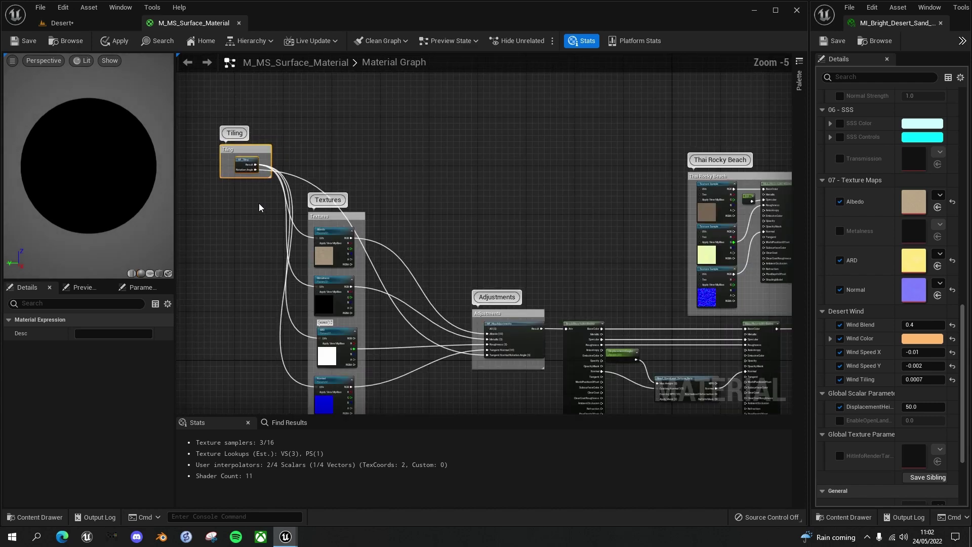
scroll(259, 203, "down", 1)
right_click_drag(261, 202, 251, 202)
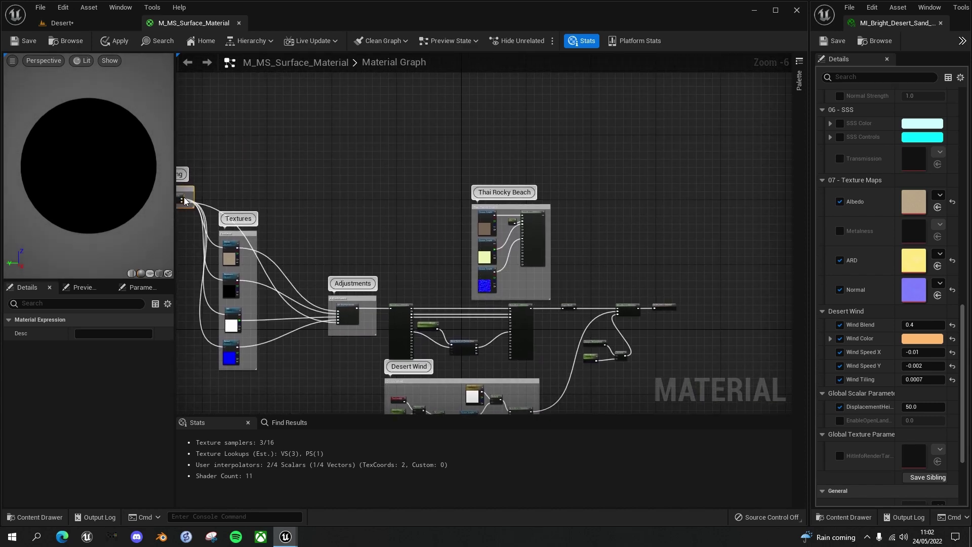
right_click_drag(182, 198, 219, 204)
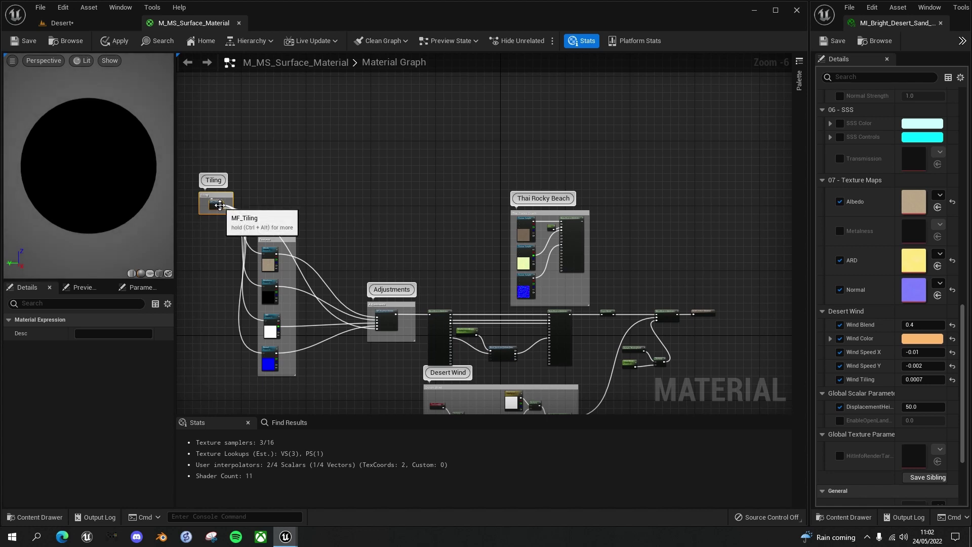
scroll(219, 205, "up", 1)
left_click_drag(223, 206, 668, 229)
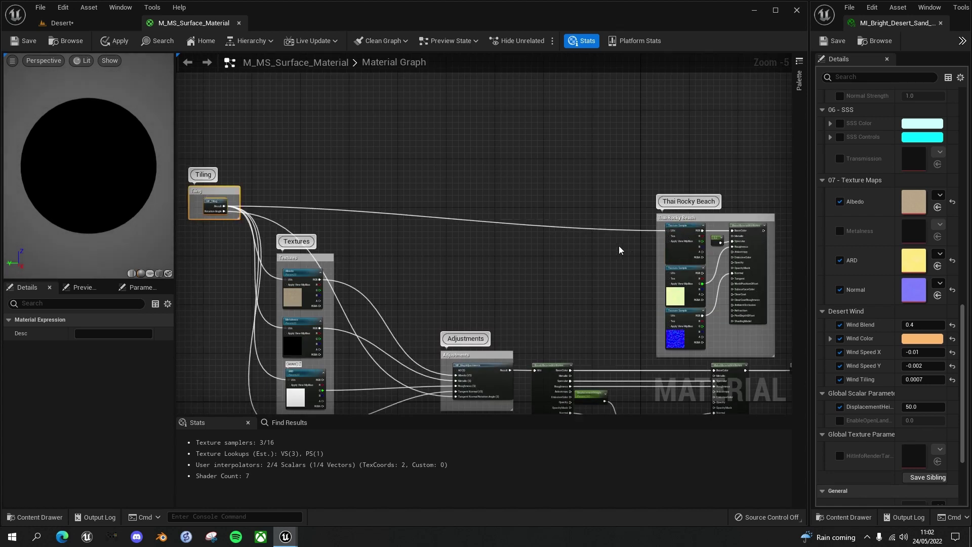
left_click_drag(224, 206, 667, 273)
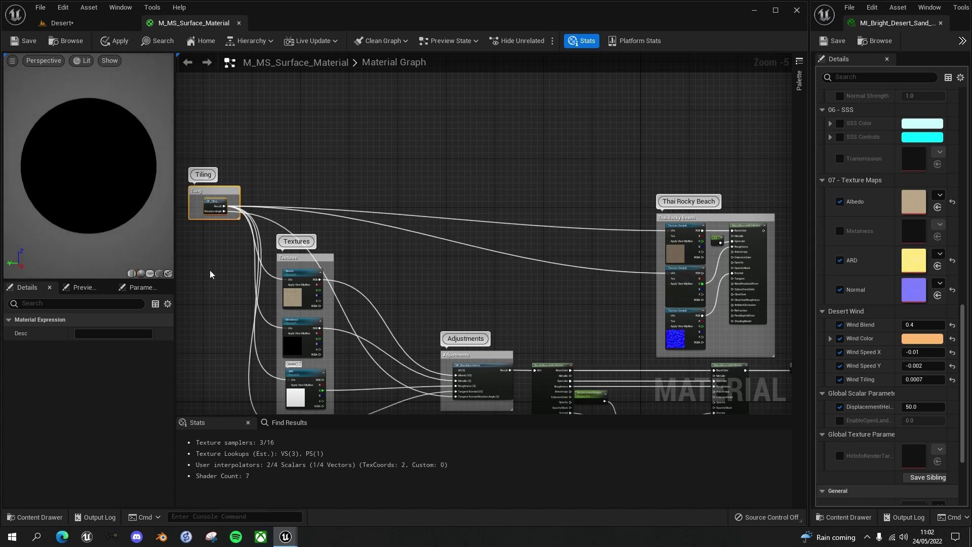
left_click_drag(223, 206, 670, 315)
Add a second layer named DesertRock to the Layer Blend node
right_click_drag(773, 329, 451, 227)
scroll(448, 218, "up", 2)
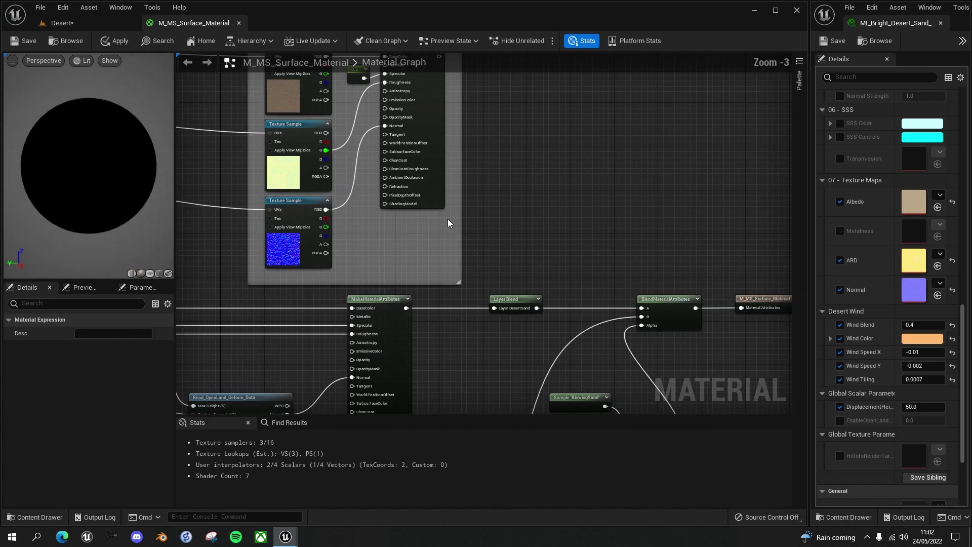
scroll(480, 203, "down", 1)
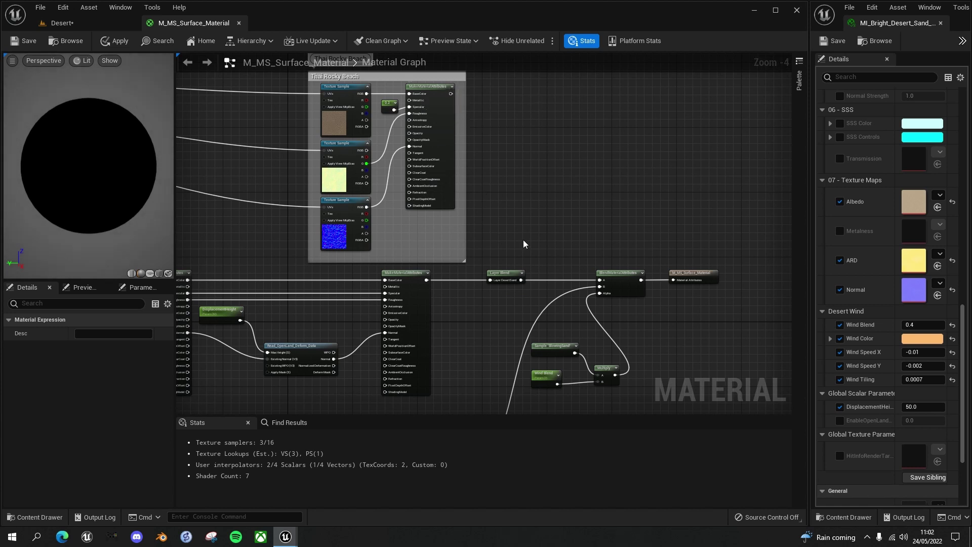
right_click_drag(523, 241, 515, 188)
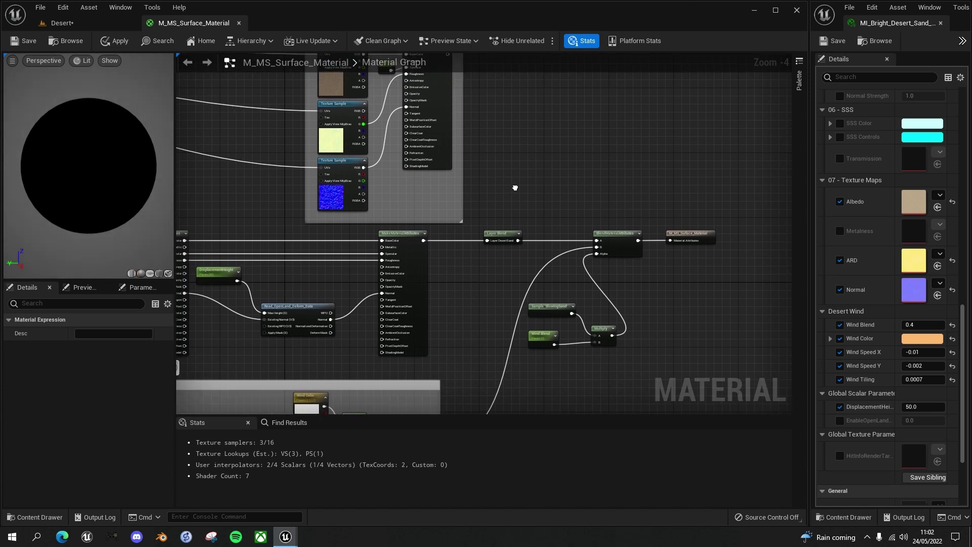
left_click(500, 233)
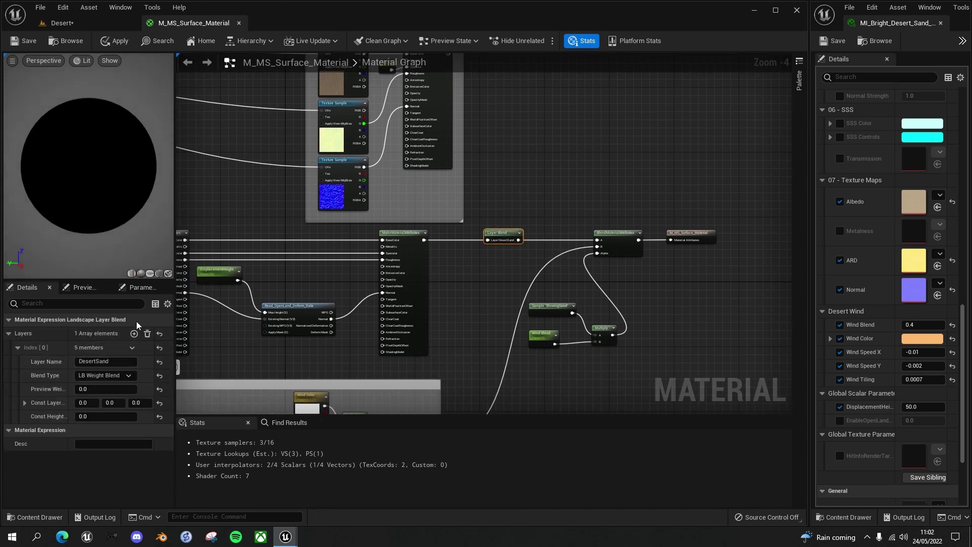
left_click(134, 333)
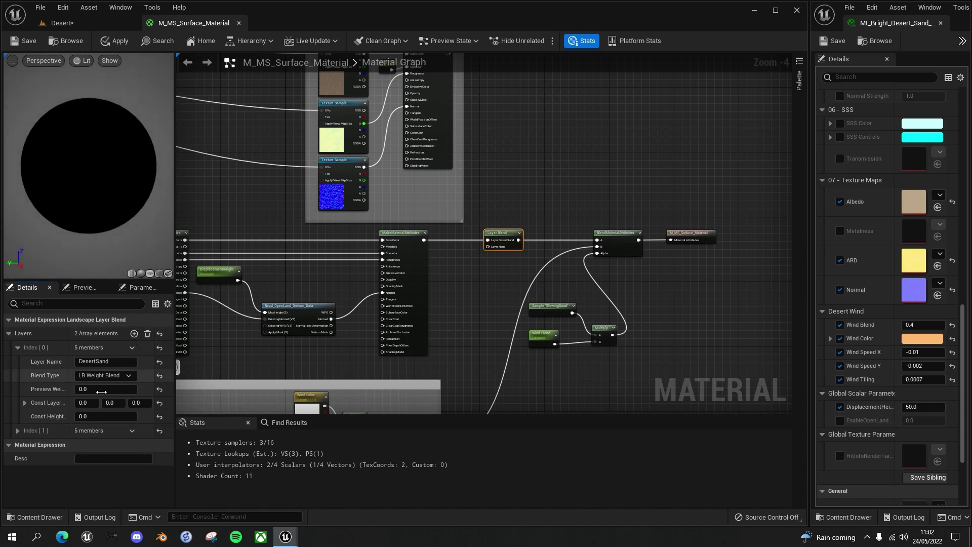
left_click(17, 431)
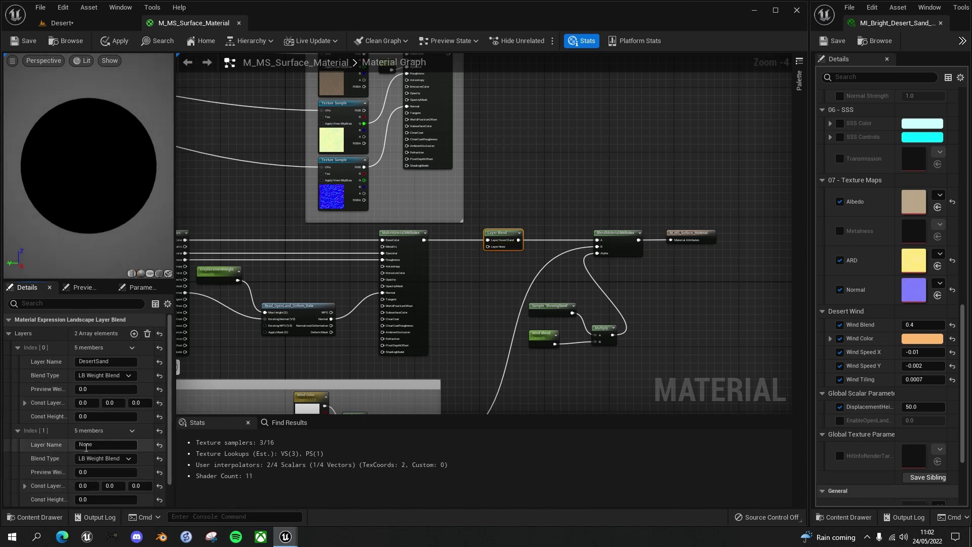
left_click(64, 446)
type("DesertRock")
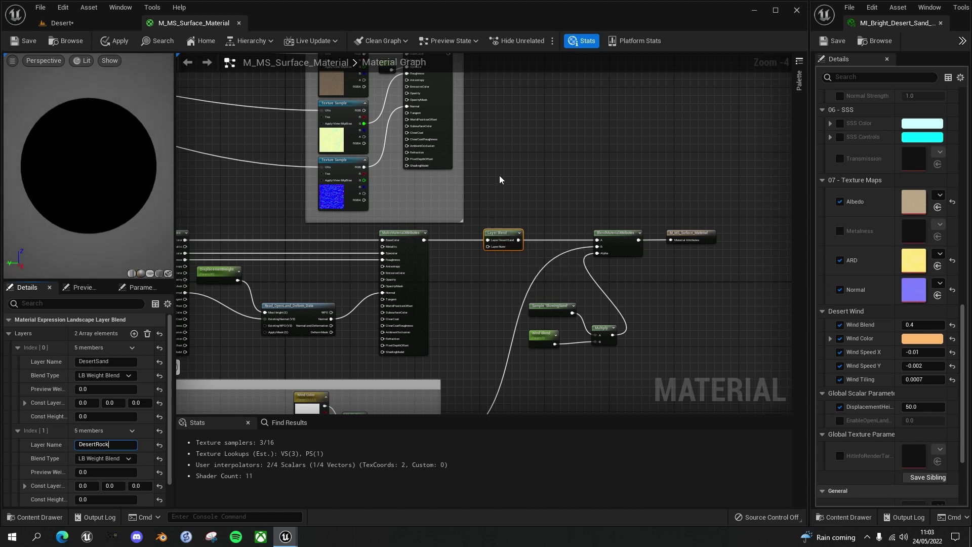
Connect the Thai Rocky Beach MakeMaterialAttributes output to the Layer DesertRock input of the Layer Blend and save the material
scroll(499, 175, "down", 1)
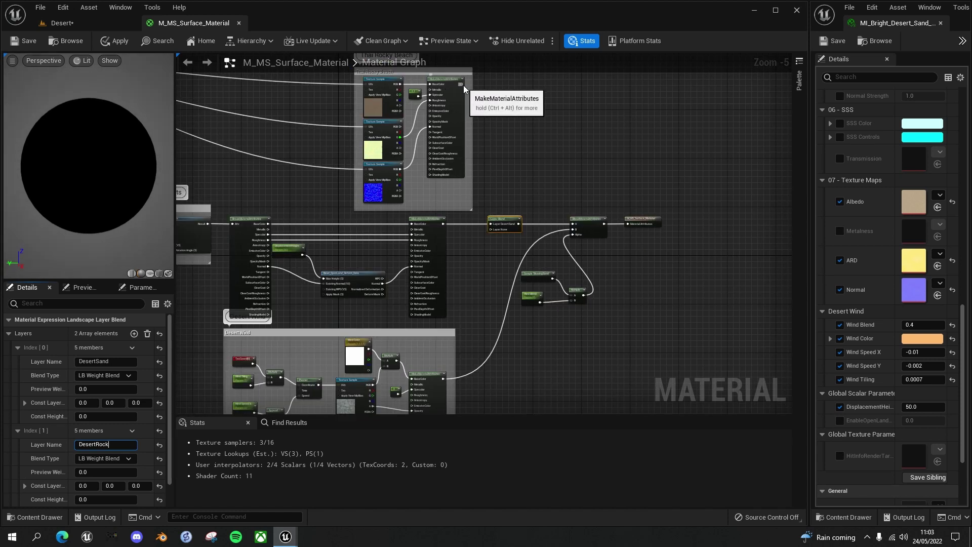
left_click_drag(461, 86, 490, 224)
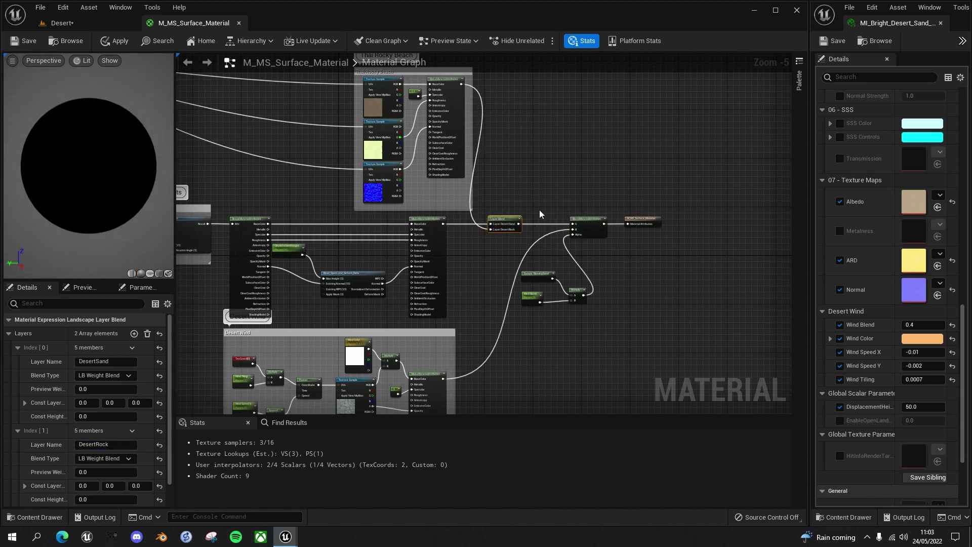
right_click_drag(541, 216, 455, 189)
scroll(446, 187, "up", 2)
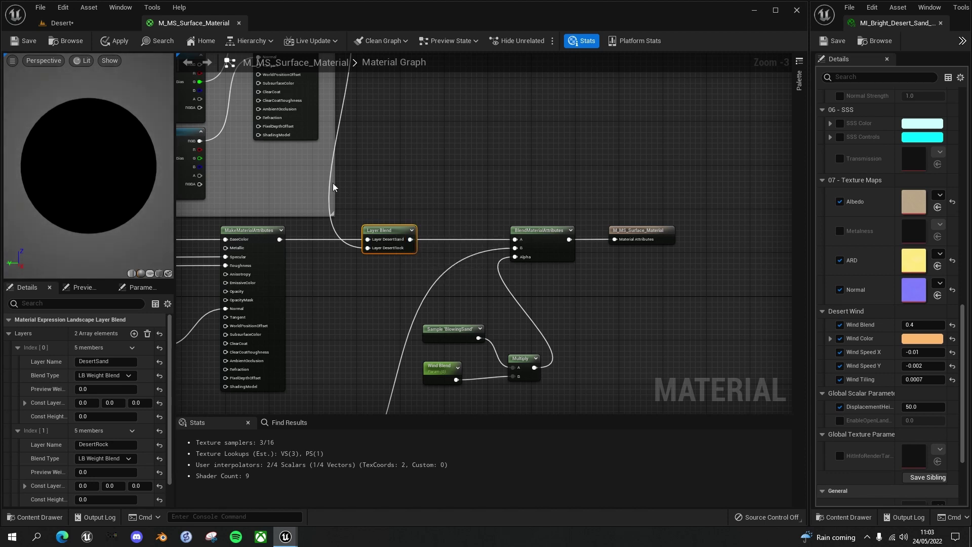
left_click(27, 41)
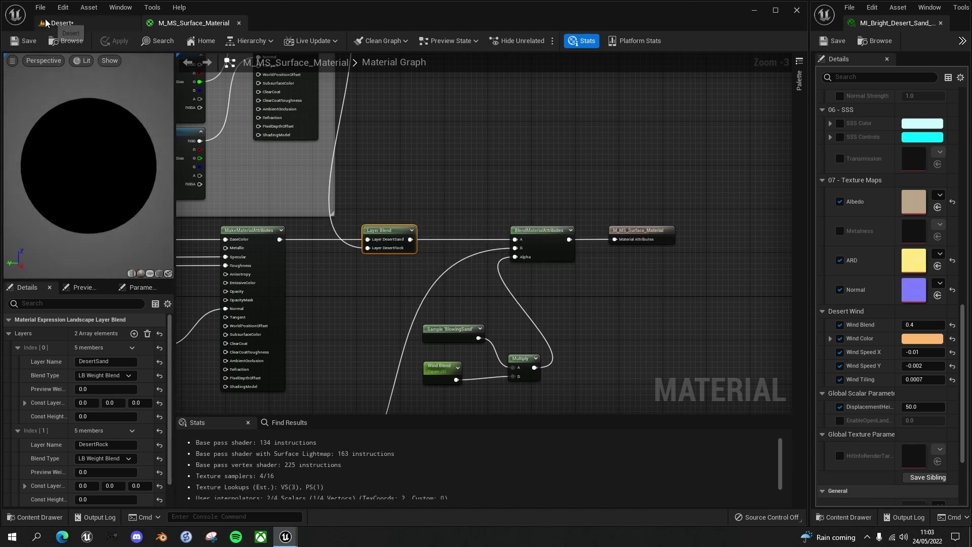
Check the paintable target layers in the Desert level's Landscape mode and return to the M_MS_Surface_Material graph
left_click(62, 23)
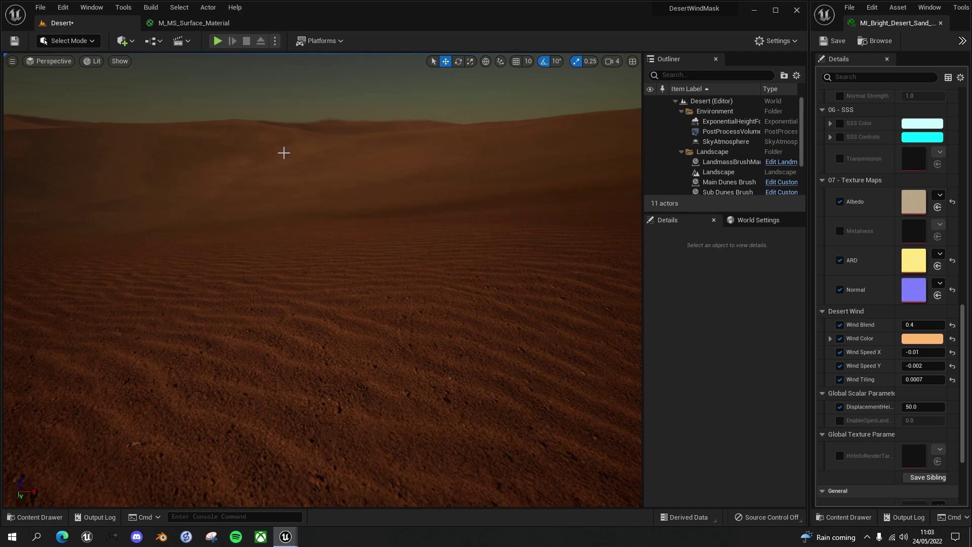
left_click(89, 42)
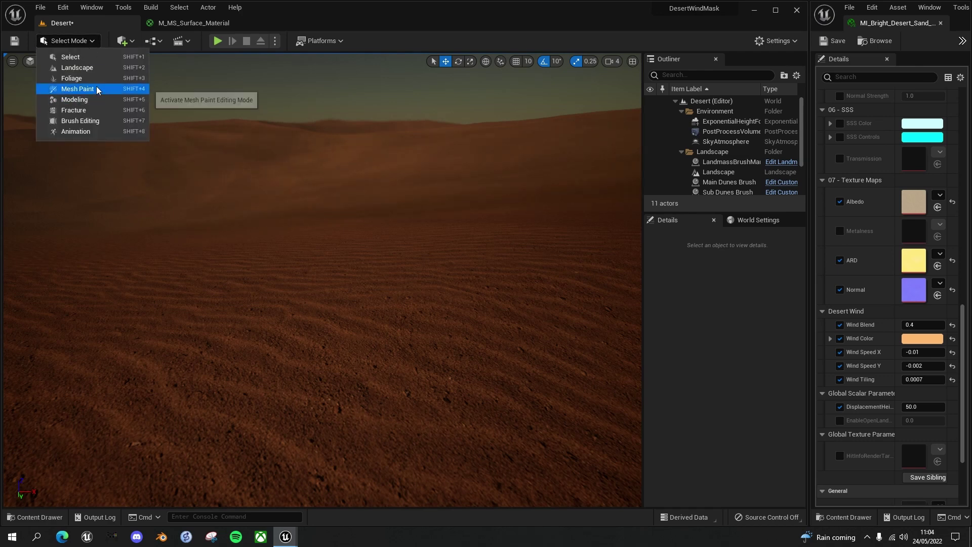
left_click(95, 70)
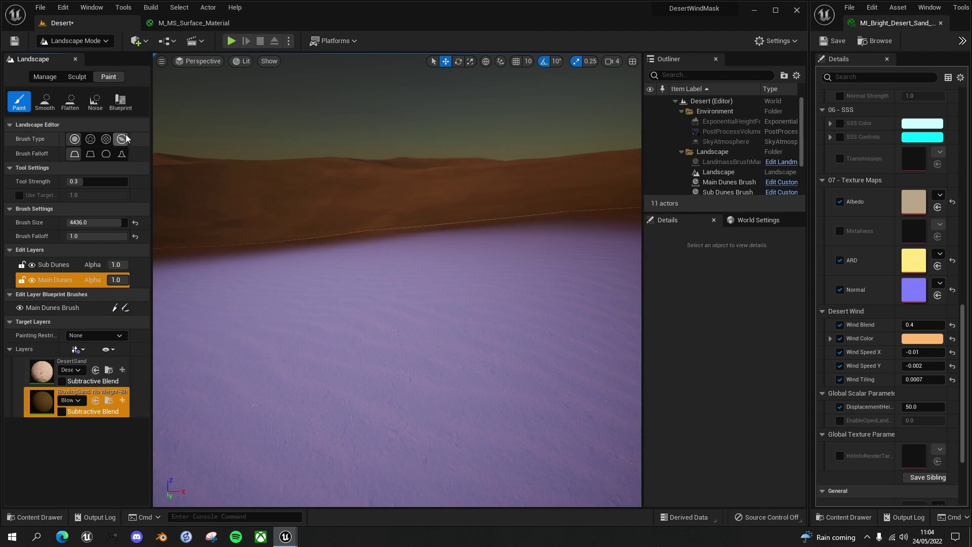
left_click(200, 24)
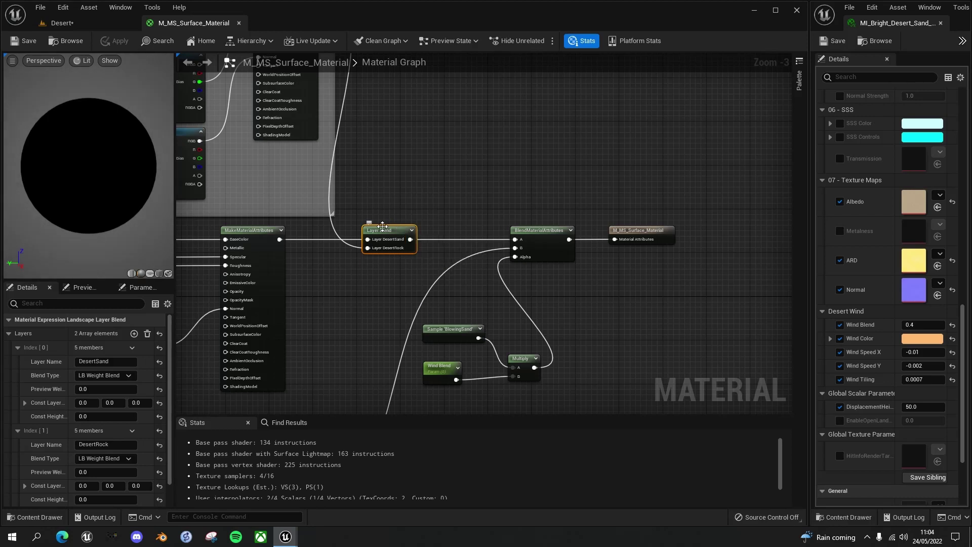
Return to the Desert level, switch from Landscape mode to Select mode, and save the level
left_click(62, 23)
left_click(104, 40)
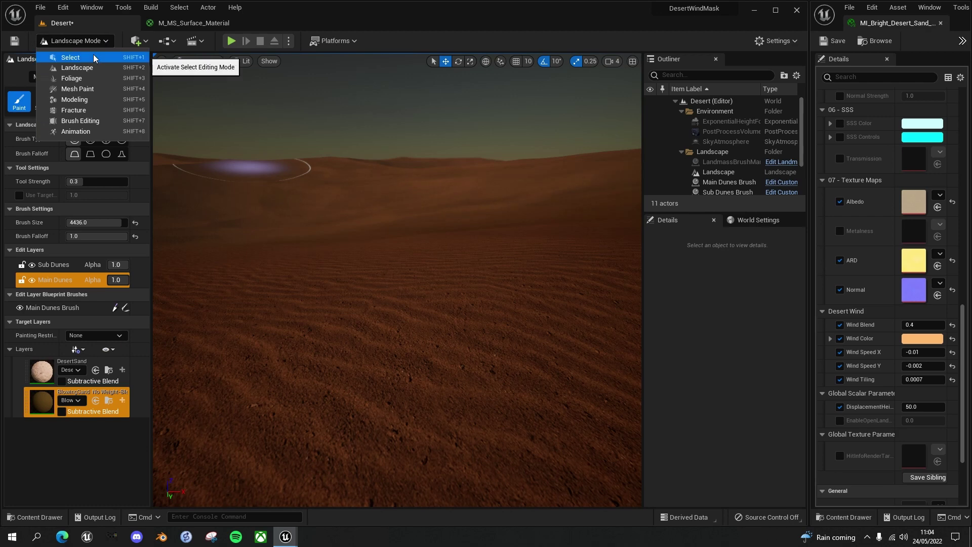
left_click(94, 54)
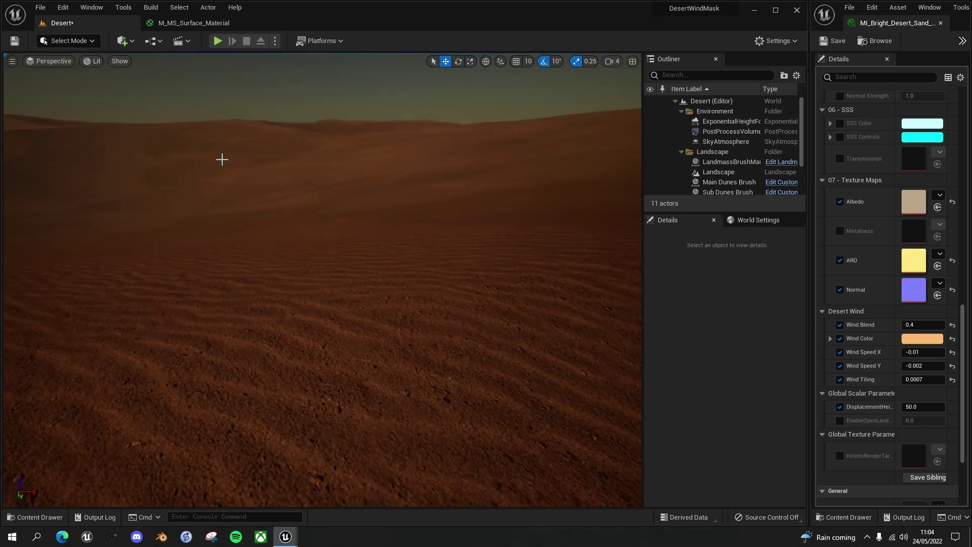
key("ctrl+s")
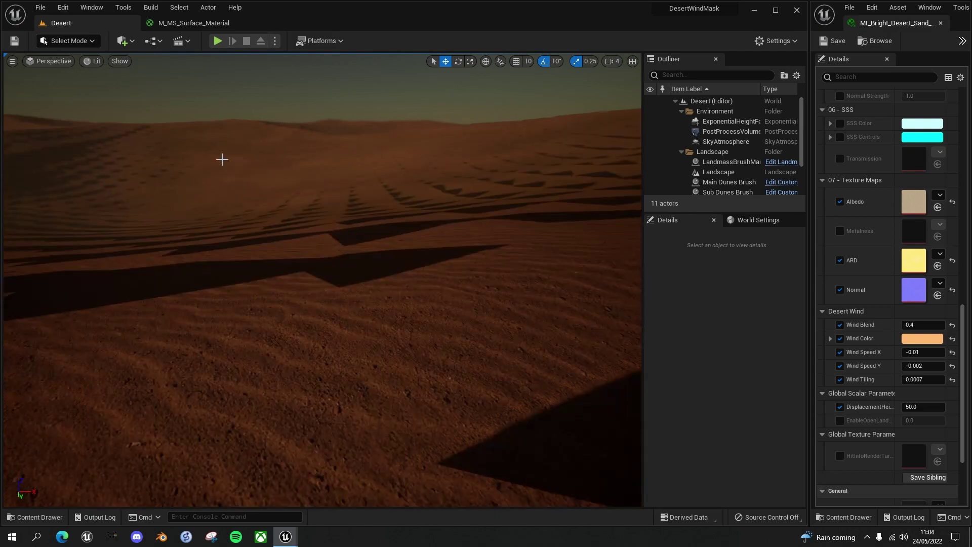
mouse_move(406, 234)
right_mouse_down()
mouse_move(407, 283)
mouse_move(407, 223)
mouse_move(406, 283)
mouse_move(400, 235)
right_mouse_up()
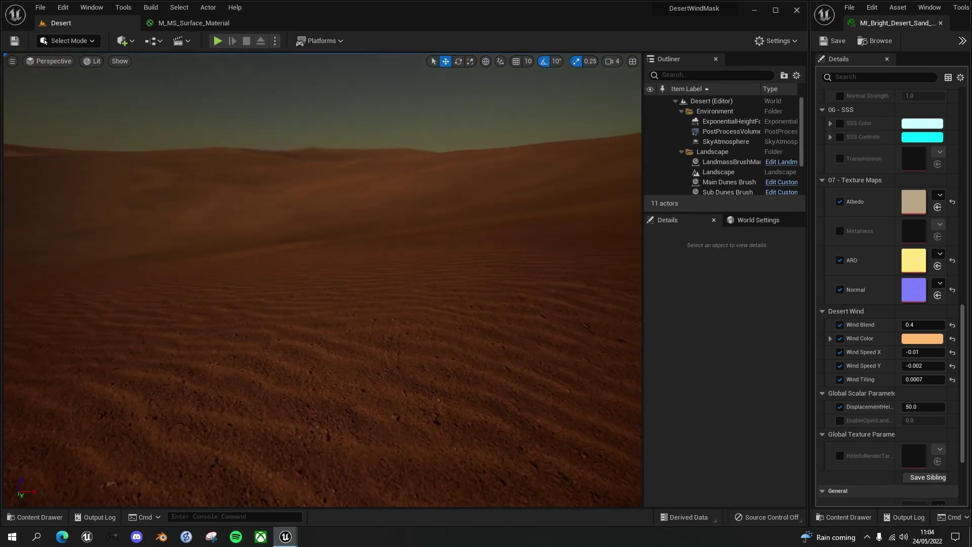
Locate the Desert level asset in the Maps content folder, then return to the level view
key("ctrl+space")
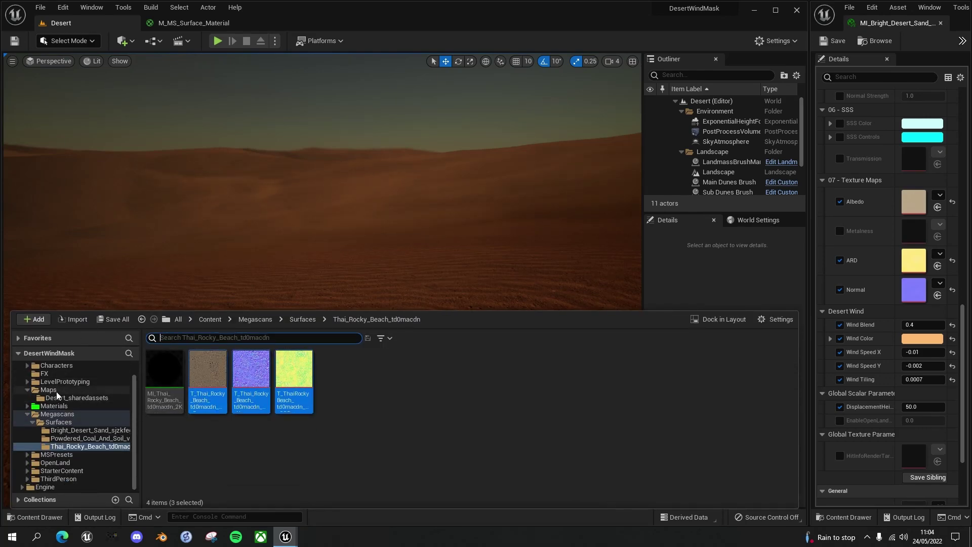
left_click(55, 390)
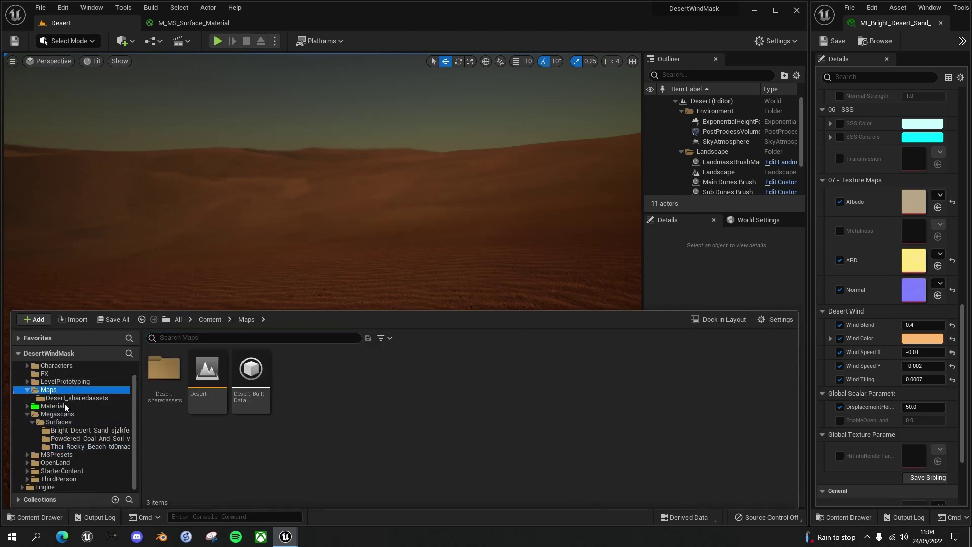
left_click(207, 368)
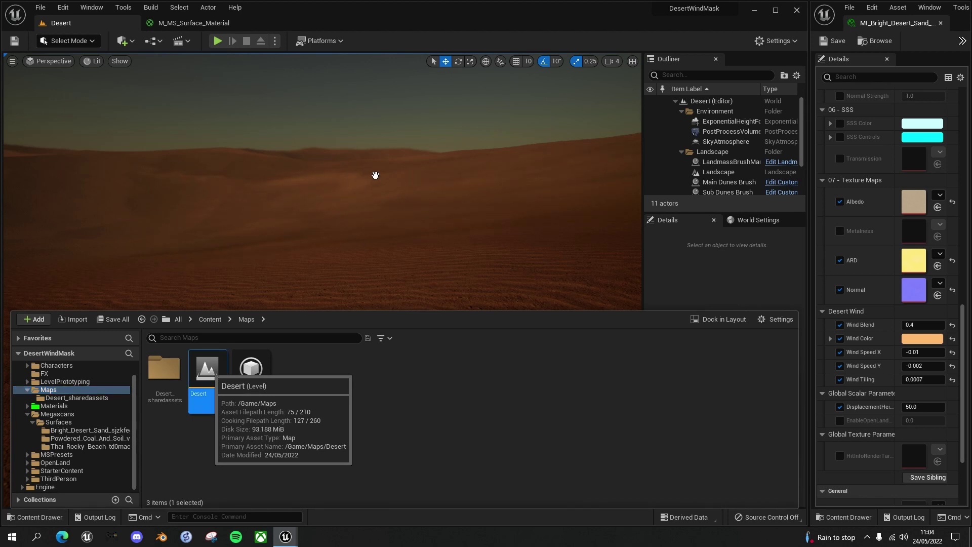
left_click_drag(375, 175, 376, 175)
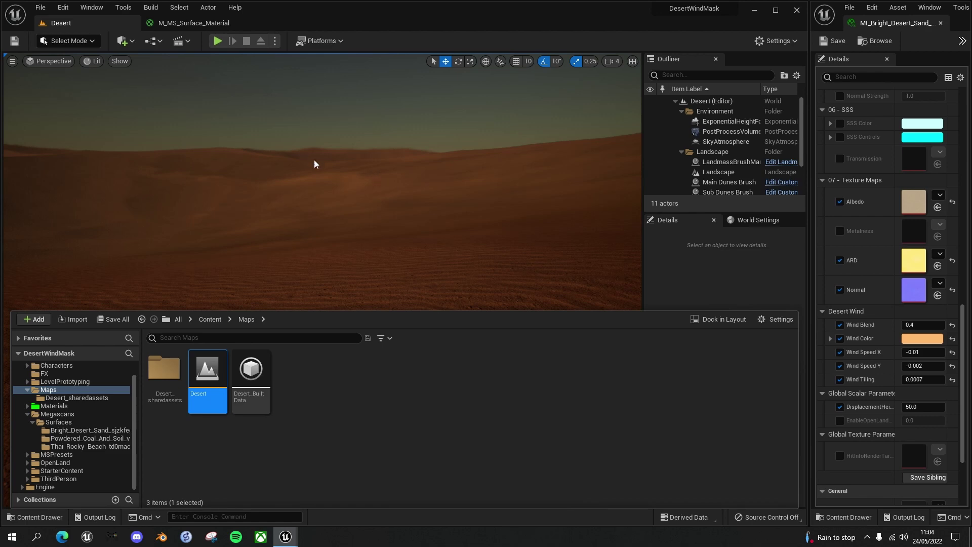
left_click(284, 215)
right_click_drag(299, 212, 279, 203)
Enter Landscape mode and move the DesertRock target layer above BlowingSand in the paint layers
left_click(68, 41)
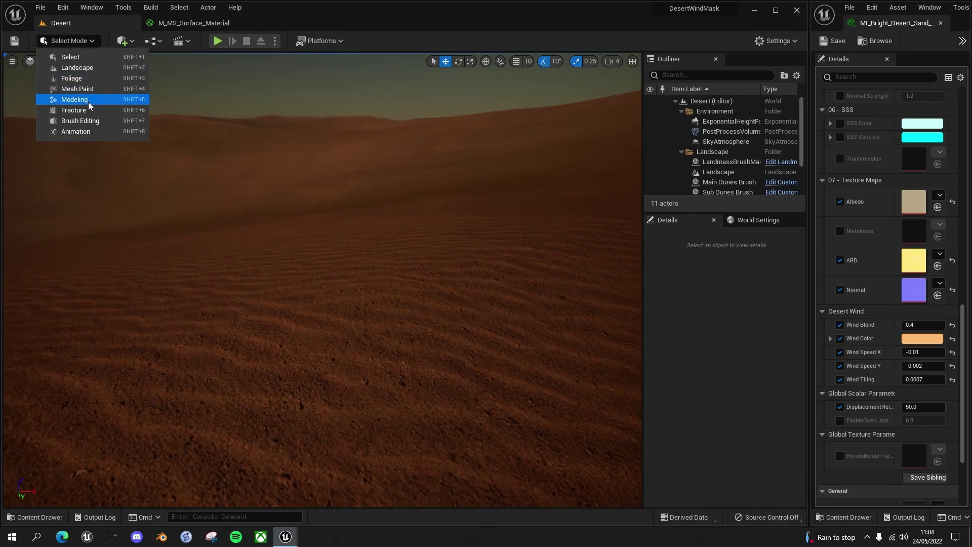
left_click(83, 66)
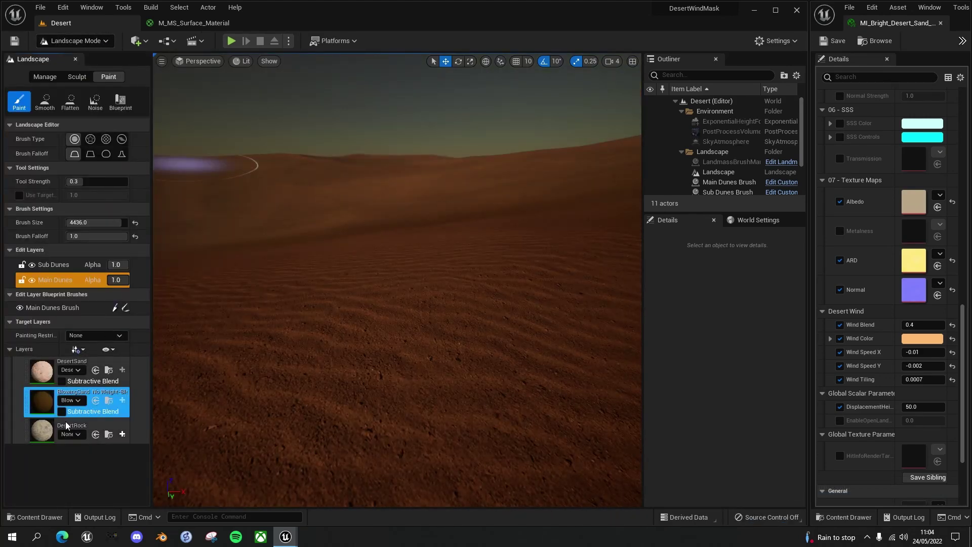
left_click_drag(77, 424, 80, 394)
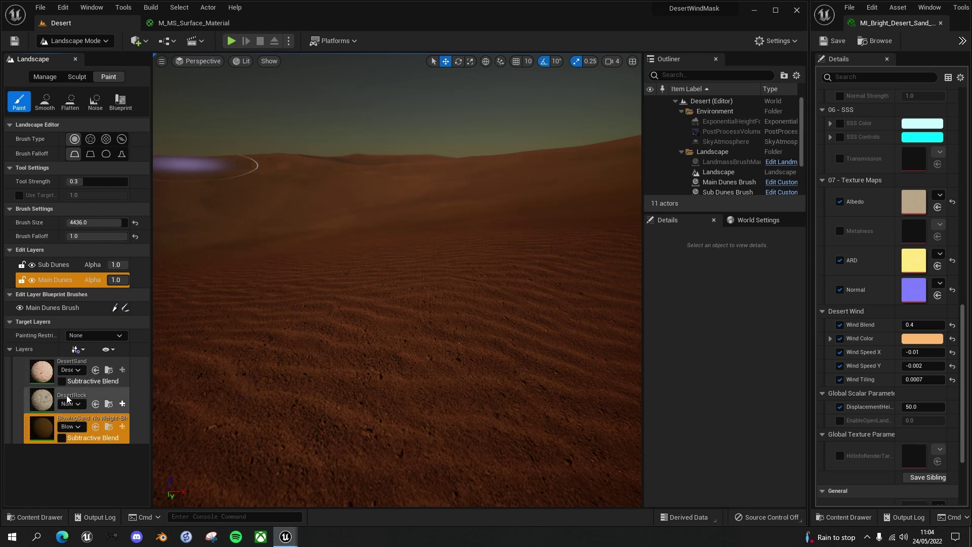
Create a weight-blended layer info object for DesertRock, saved as DesertRock_LayerInfo in Desert_sharedassets
left_click(122, 403)
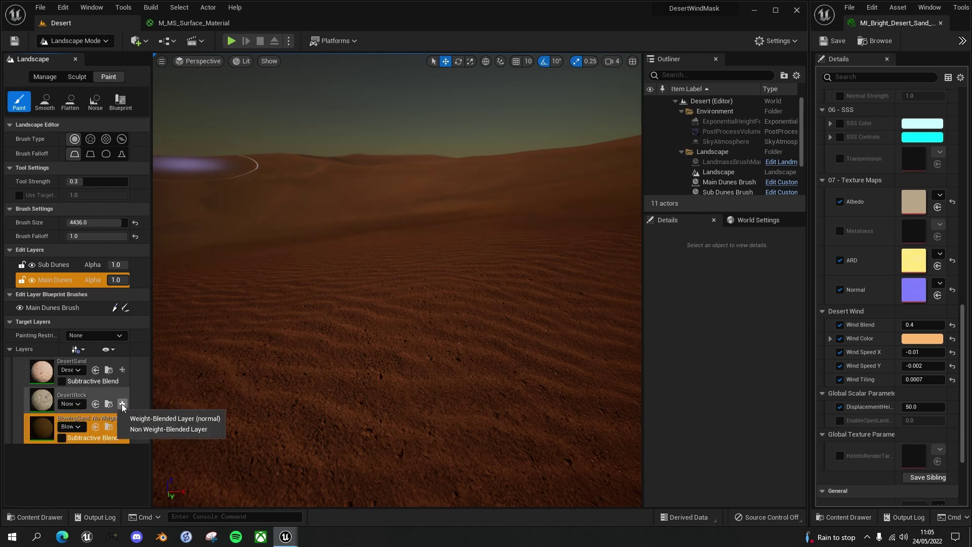
left_click(171, 418)
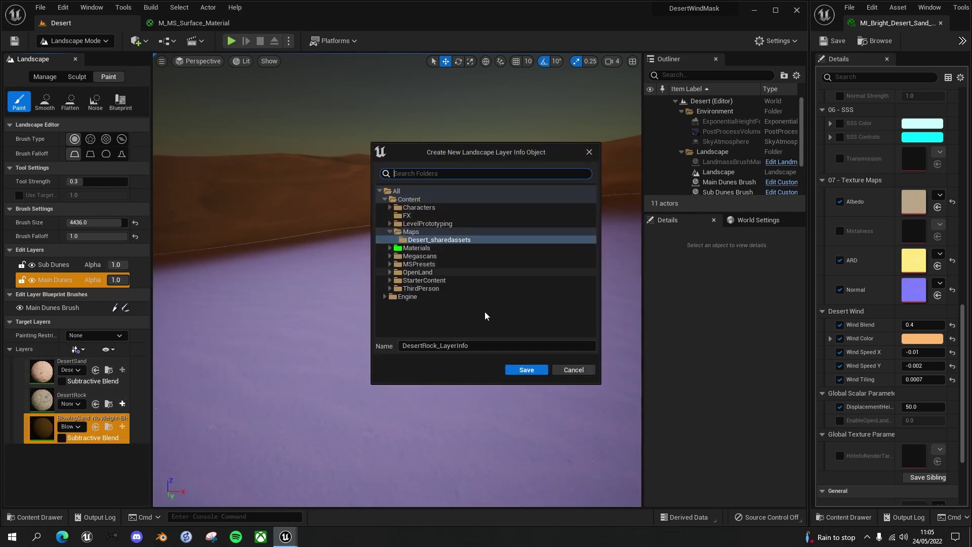
left_click(527, 371)
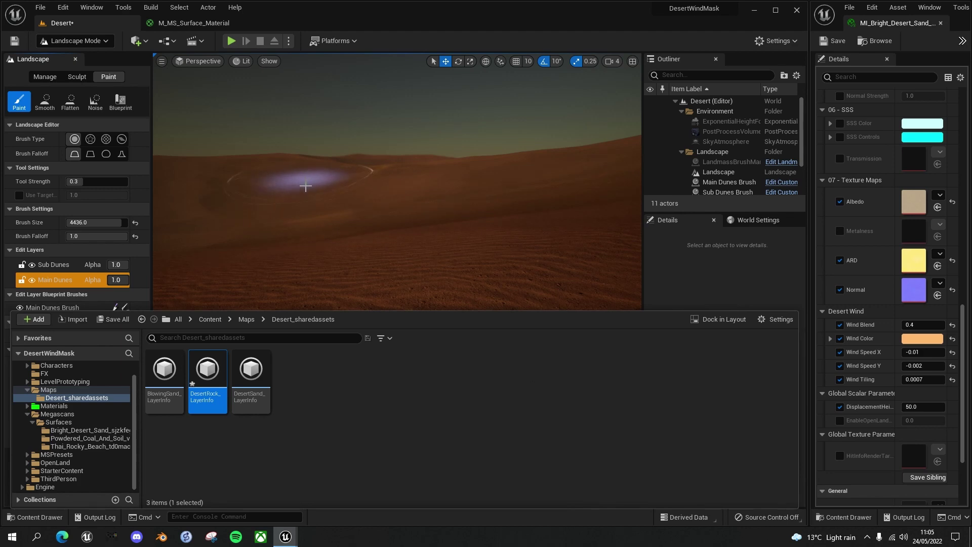
left_click(302, 185)
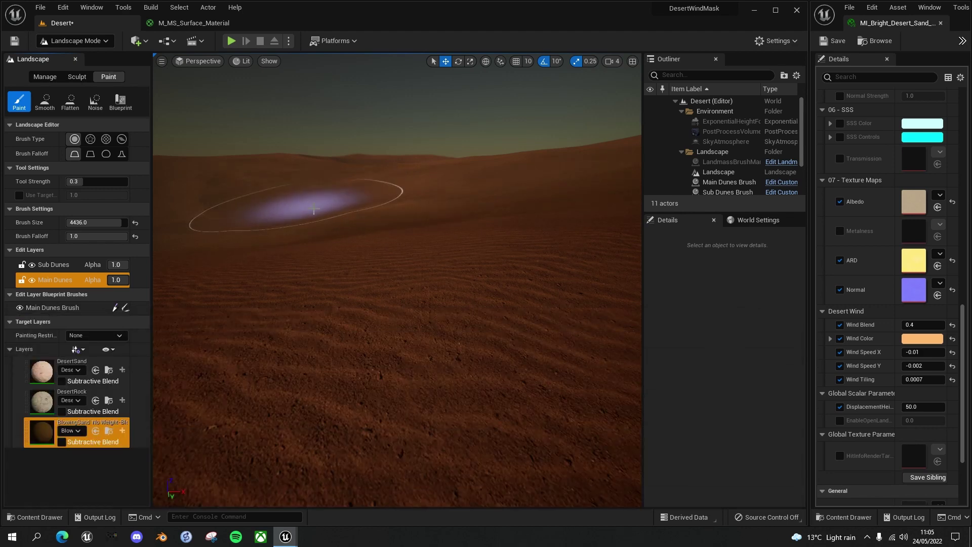
Reduce the landscape brush size to about 1275 and paint patches of the DesertRock layer on the dunes
mouse_move(335, 210)
right_mouse_down()
mouse_move(334, 222)
mouse_move(385, 225)
mouse_move(385, 247)
mouse_move(336, 213)
right_mouse_up()
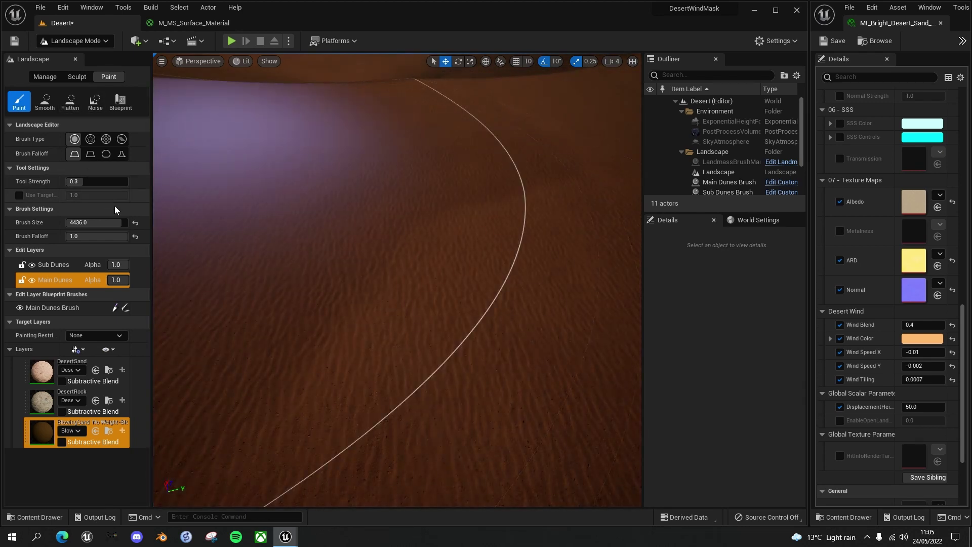
left_click_drag(124, 223, 98, 223)
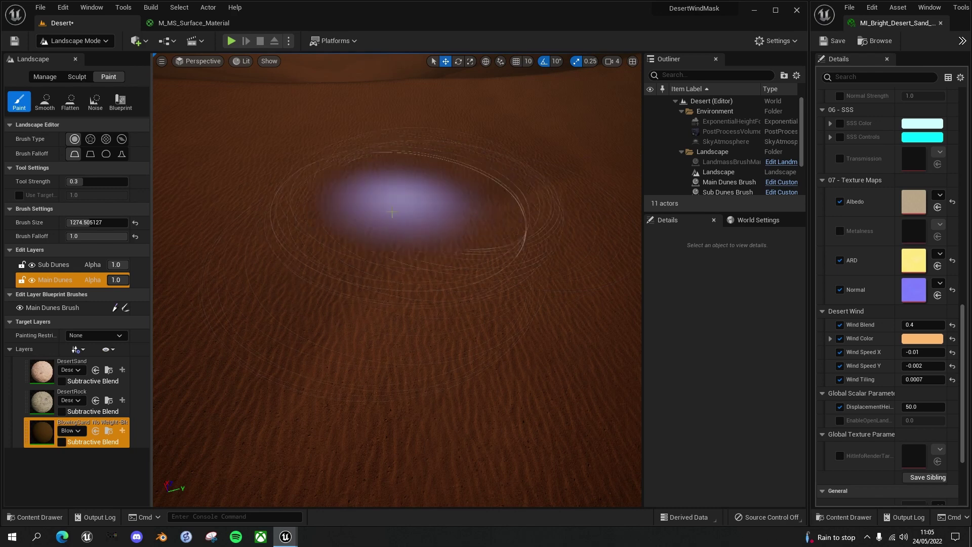
left_click(89, 395)
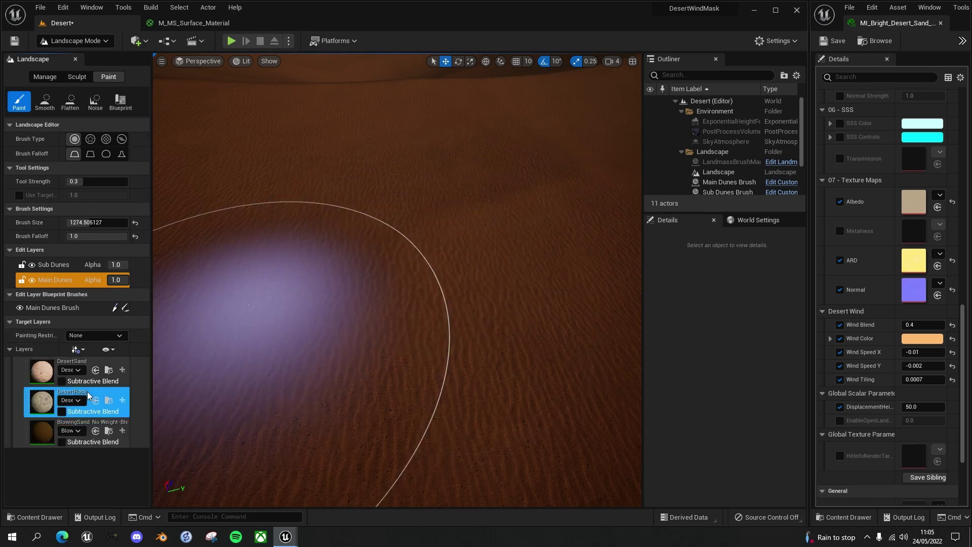
left_click(394, 214)
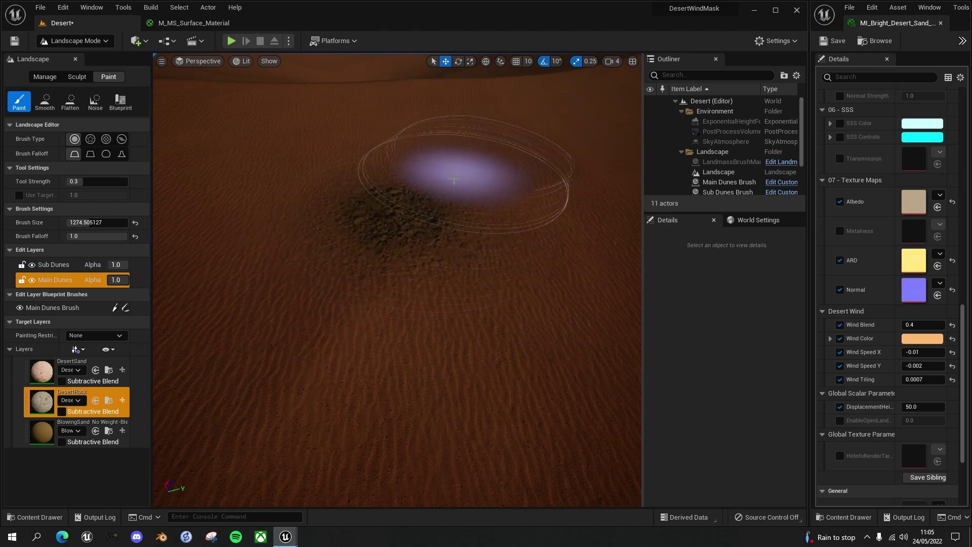
mouse_move(461, 186)
right_mouse_down()
mouse_move(462, 133)
mouse_move(462, 152)
right_mouse_up()
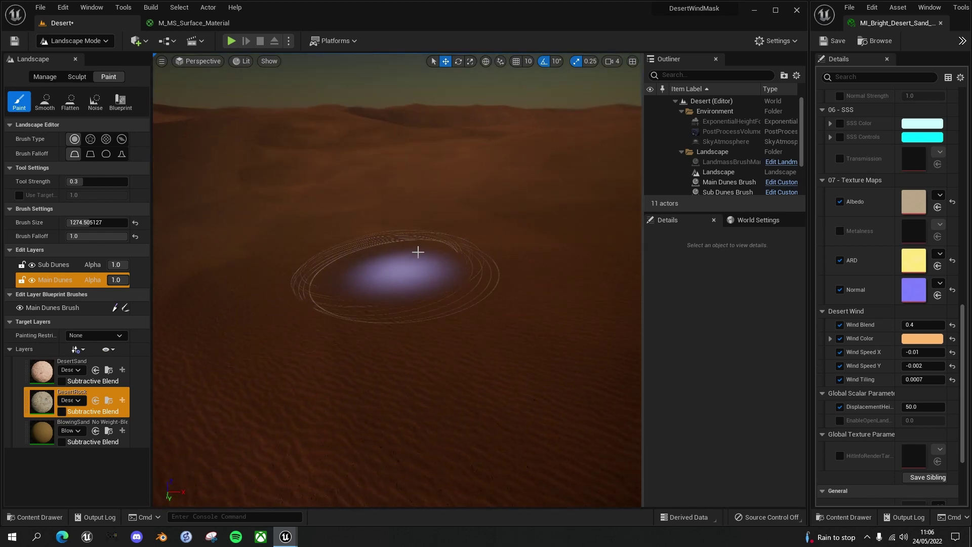
left_click(399, 269)
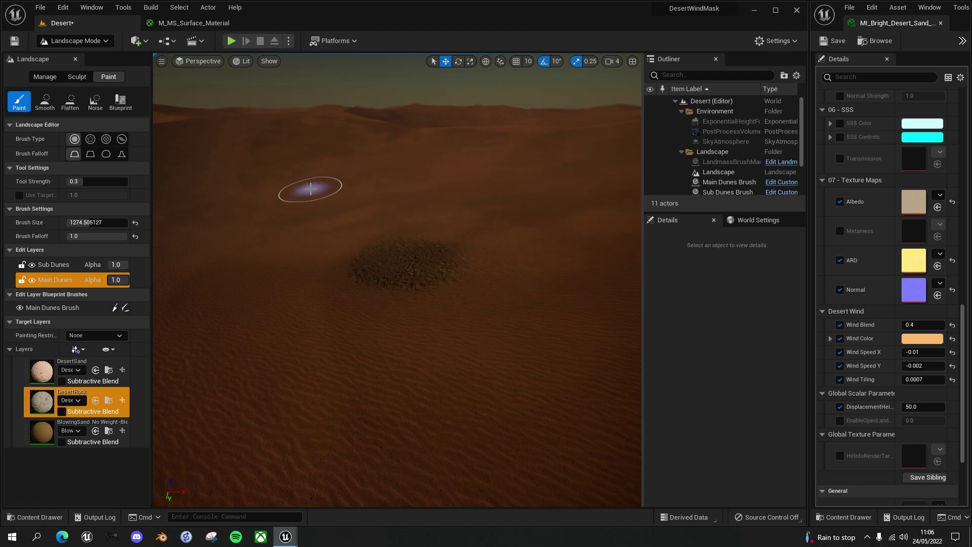
Switch to Select mode, play the level in the editor, and run the character across the dunes to inspect the painted landscape
key("shift+1")
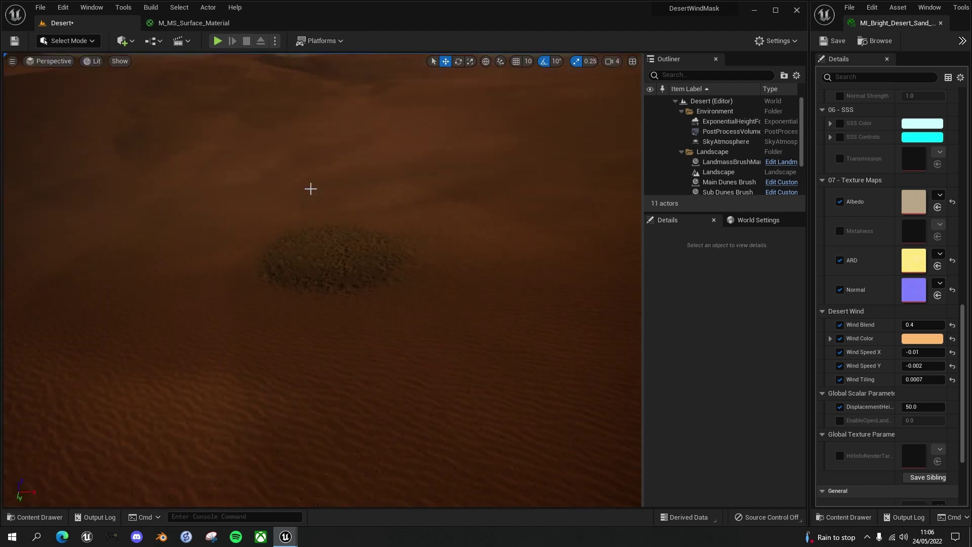
key("alt+p")
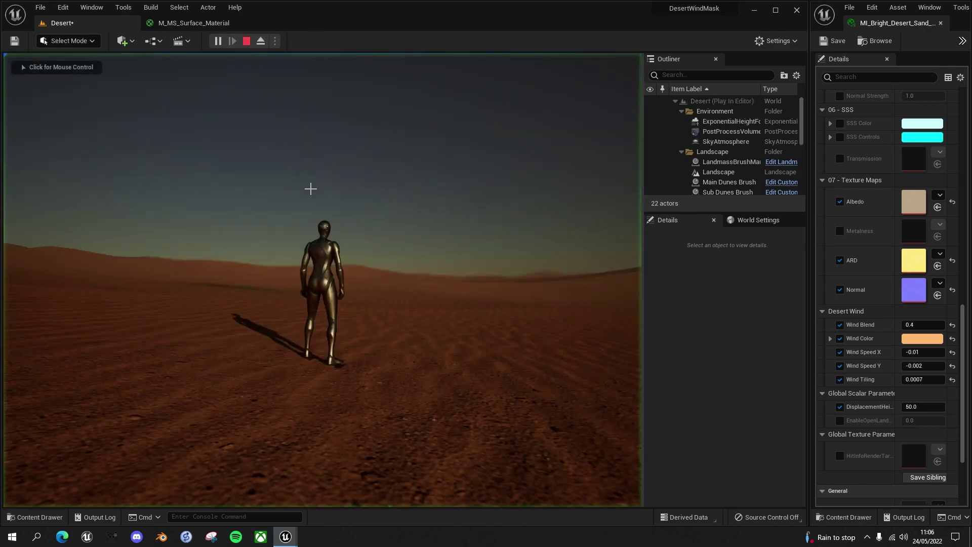
key("w")
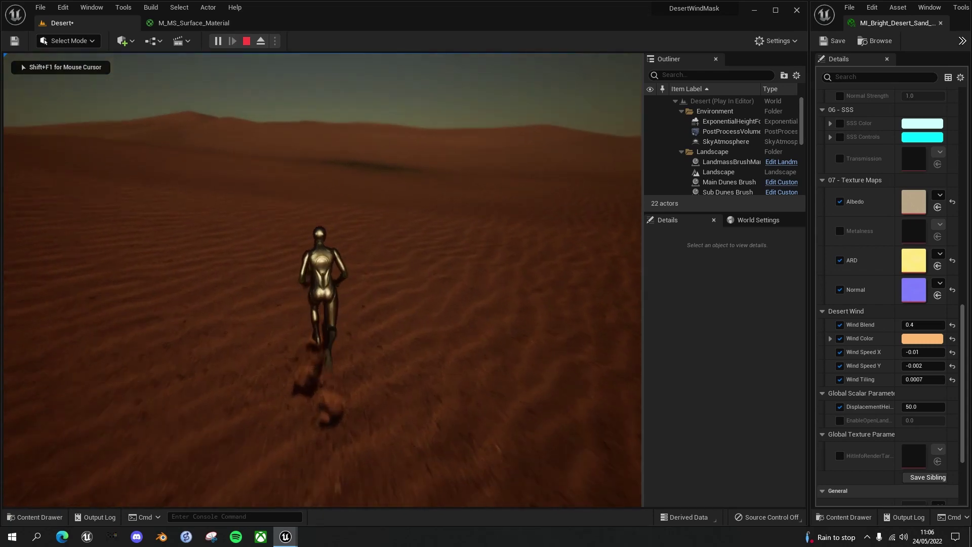